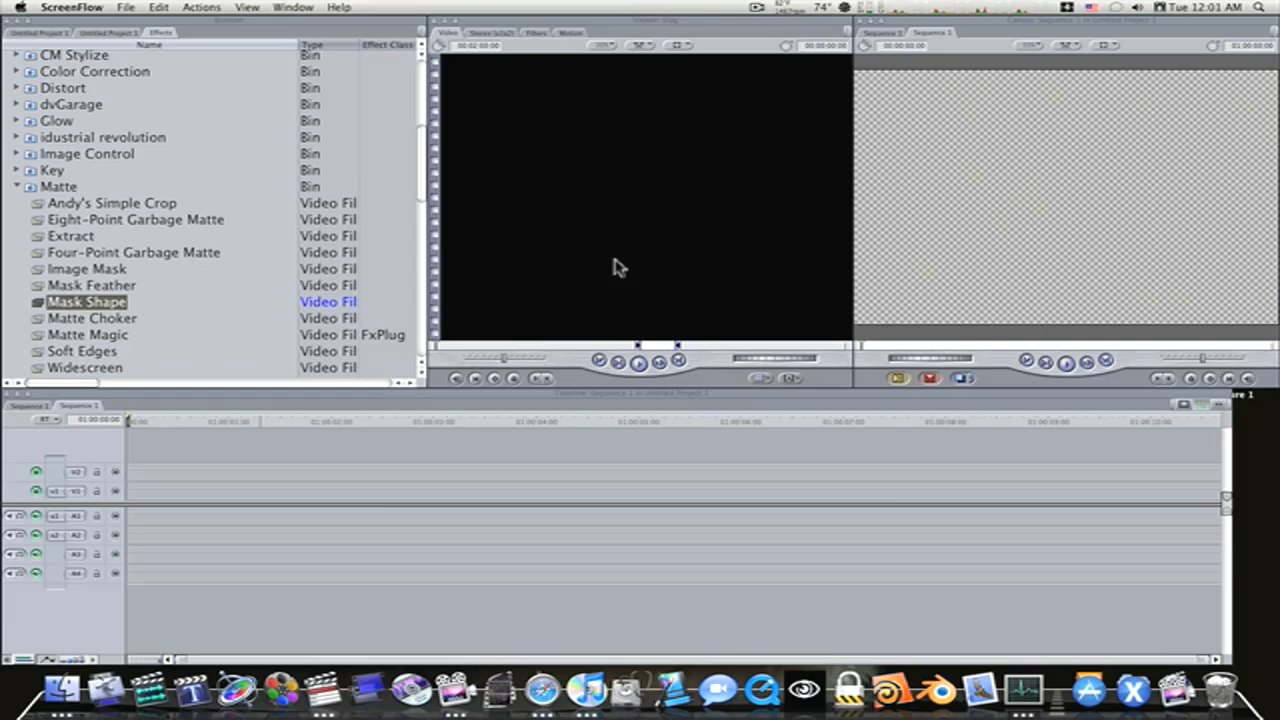
# Place CloneOut.JPG from the project on video track V1 at the start of Sequence 1 and move the playhead into the clip
pyautogui.click(56, 34)
pyautogui.click(56, 34)
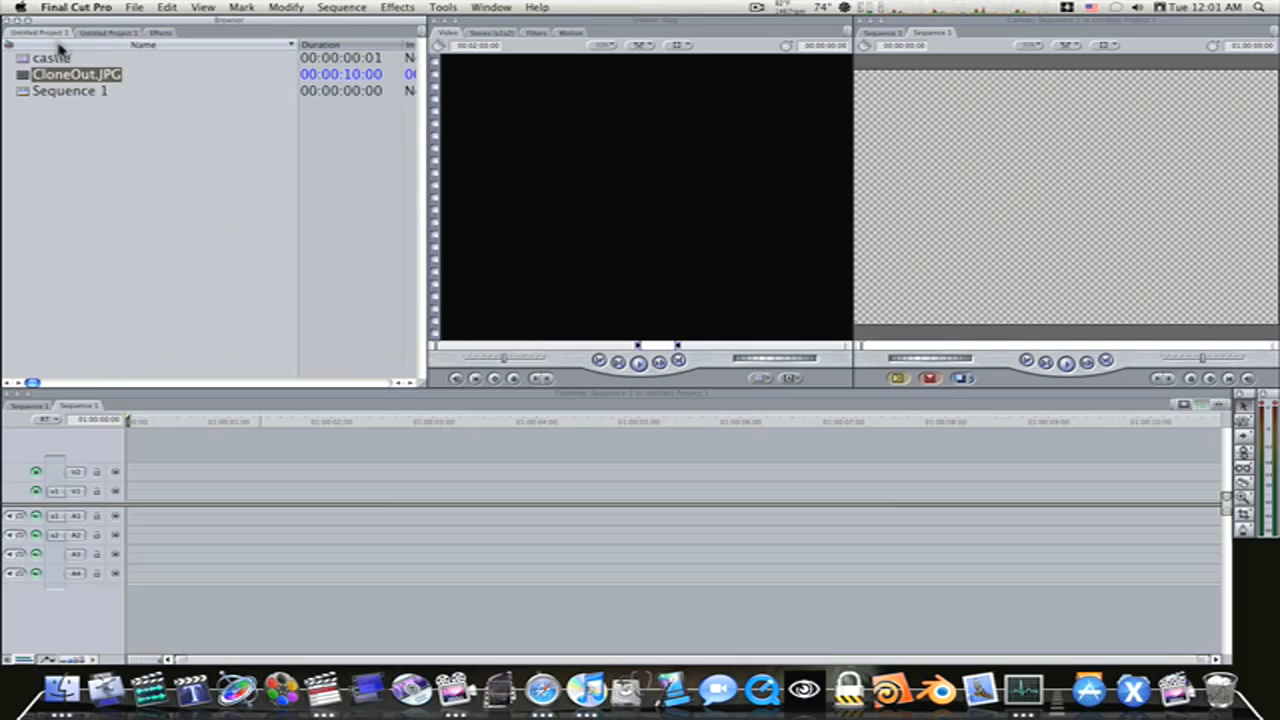
pyautogui.click(27, 79)
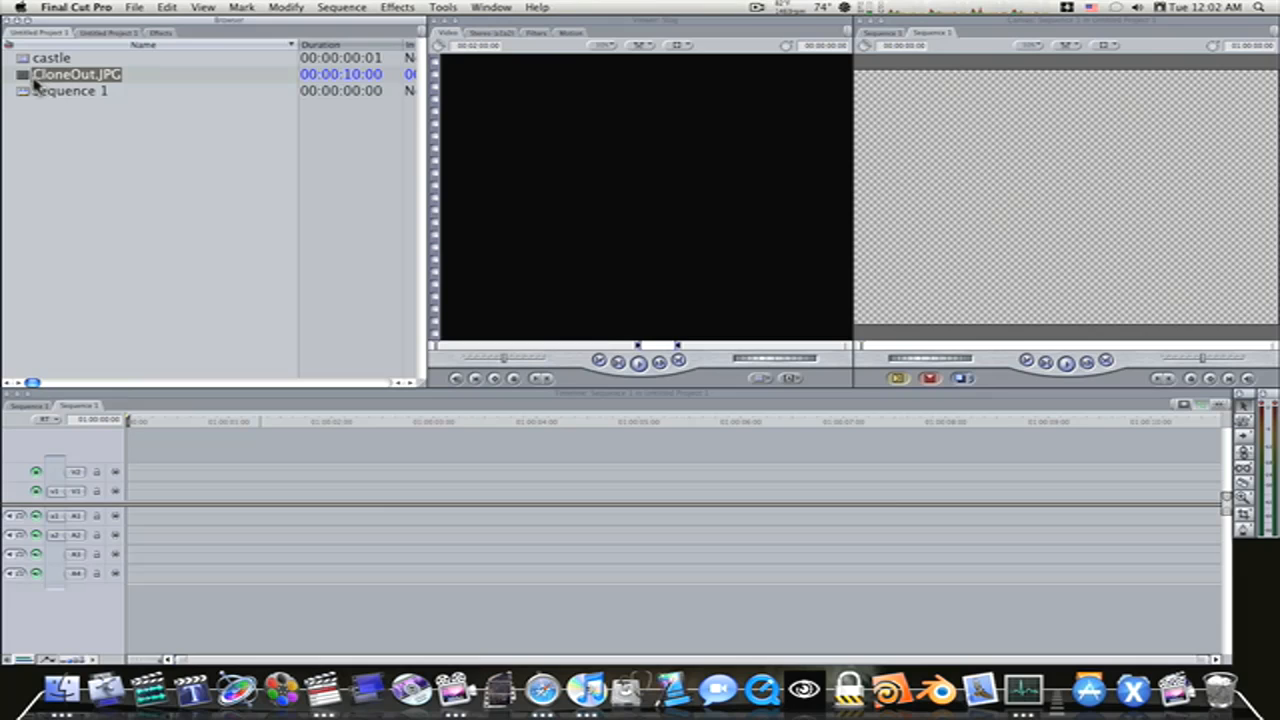
pyautogui.moveTo(24, 84); pyautogui.dragTo(133, 499)
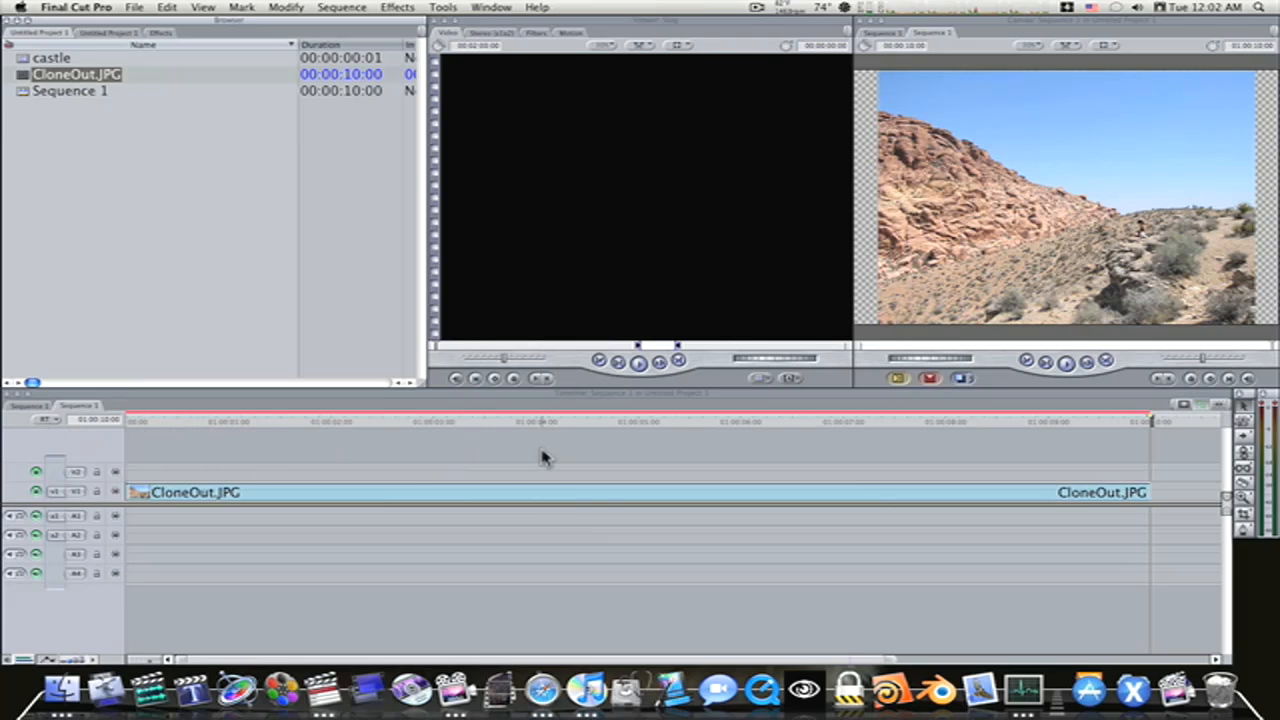
pyautogui.moveTo(546, 428); pyautogui.dragTo(421, 426)
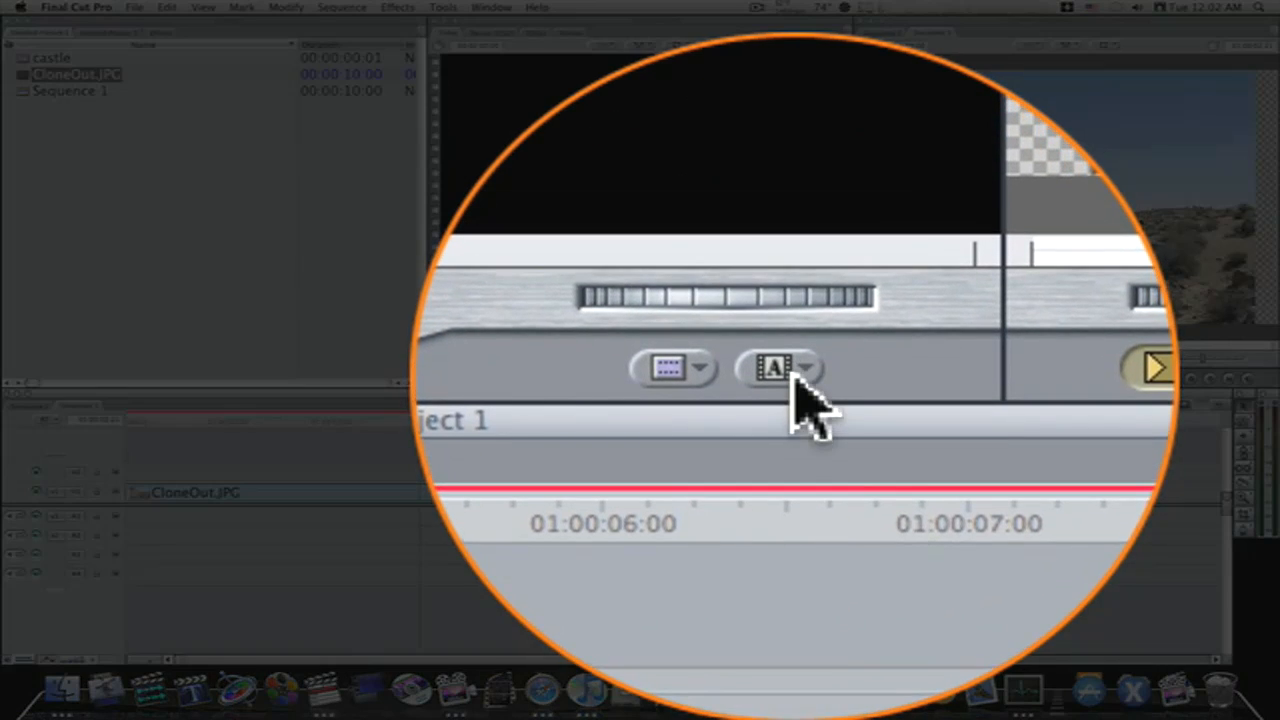
# Load a Slug generator, place it on track V2 directly above CloneOut.JPG, and park the playhead inside the clips
pyautogui.click(789, 378)
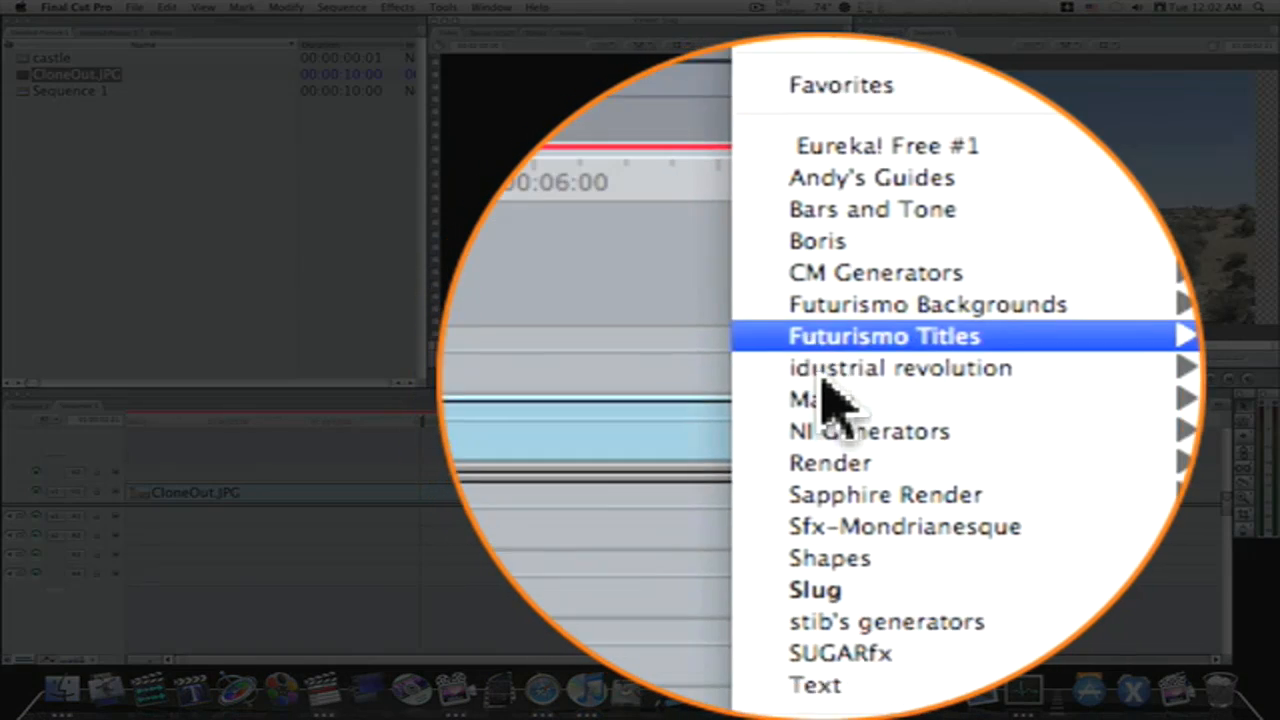
pyautogui.click(822, 544)
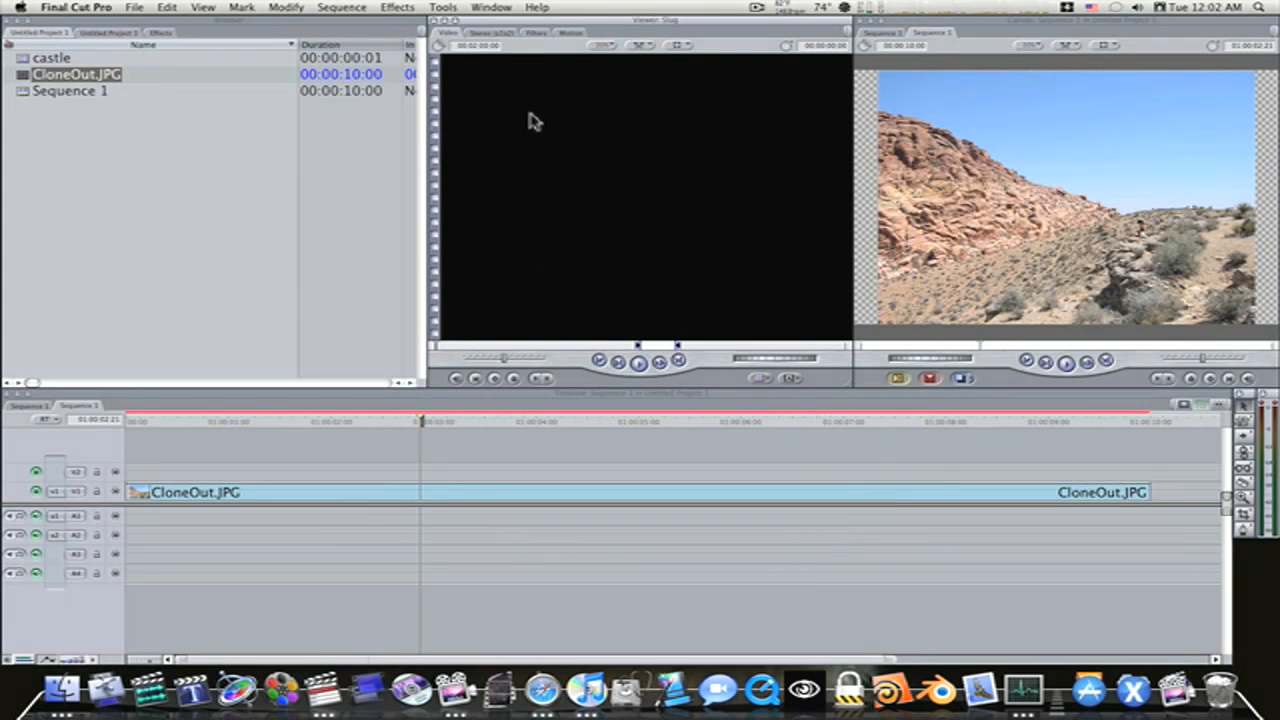
pyautogui.moveTo(298, 445); pyautogui.dragTo(132, 480)
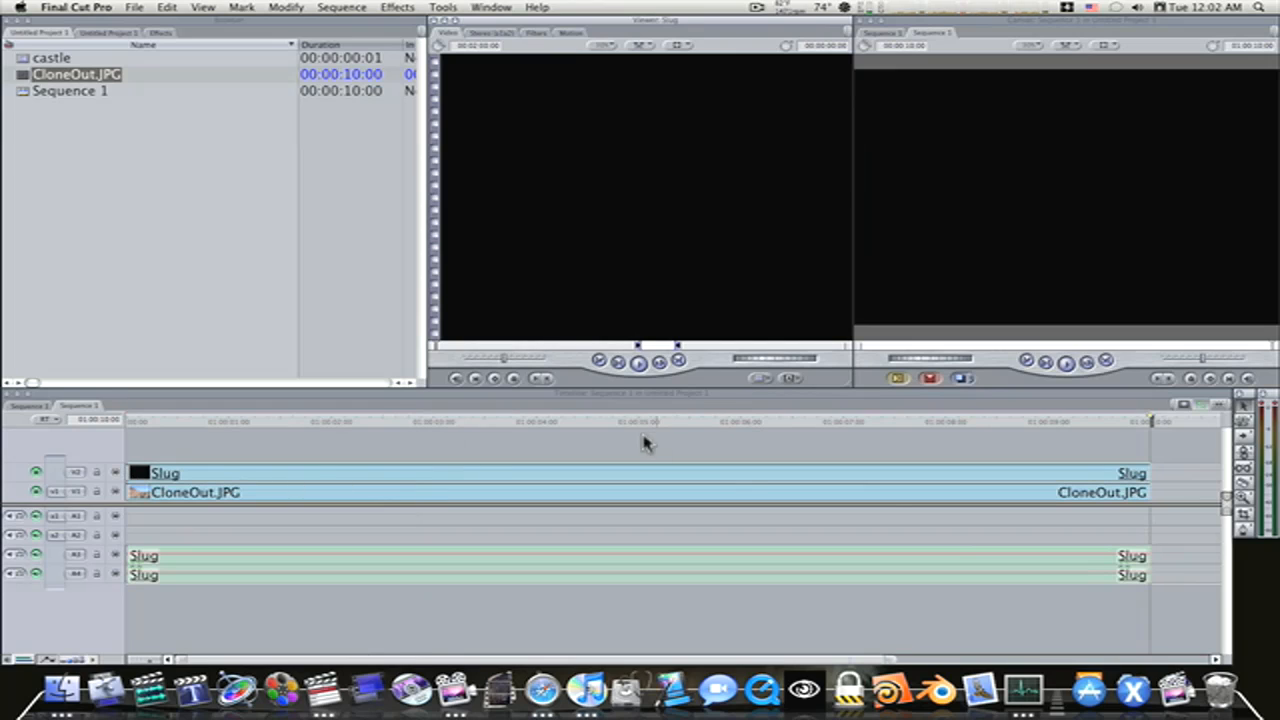
pyautogui.moveTo(611, 422); pyautogui.dragTo(479, 447)
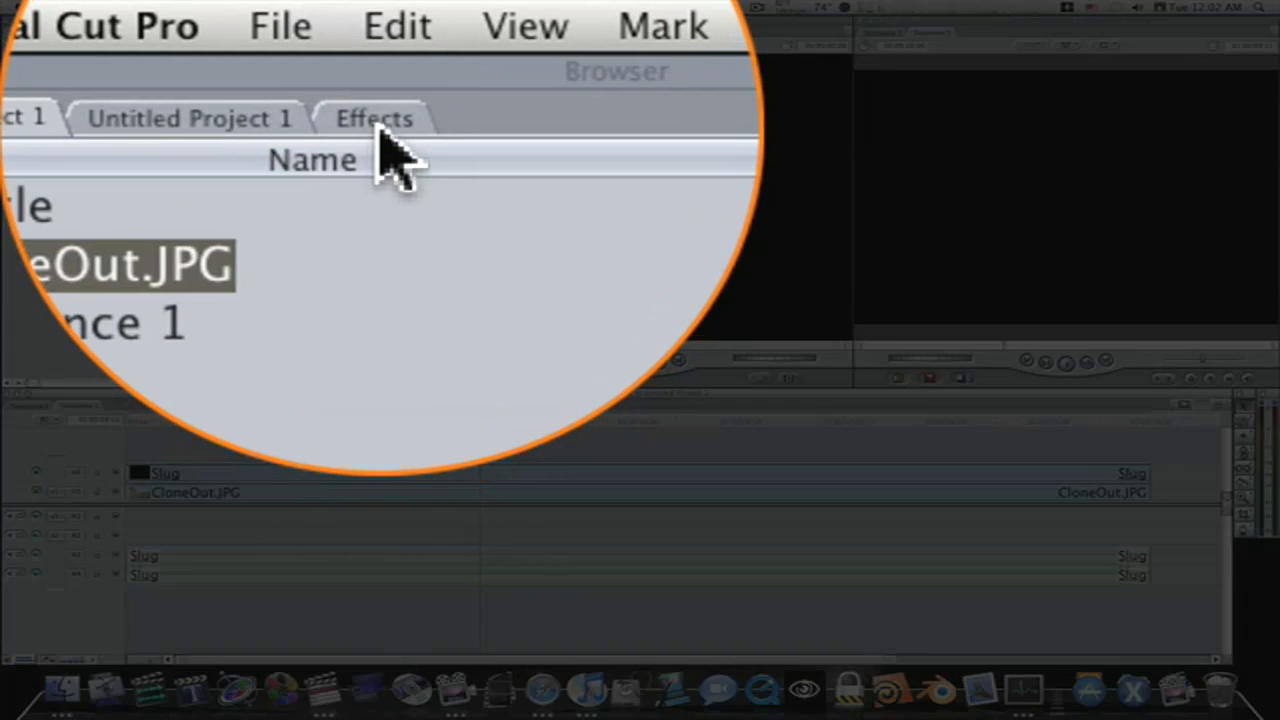
# Apply the Mask Shape matte filter to the slug on V2 and open the slug's filter settings, declining to save the project
pyautogui.click(161, 33)
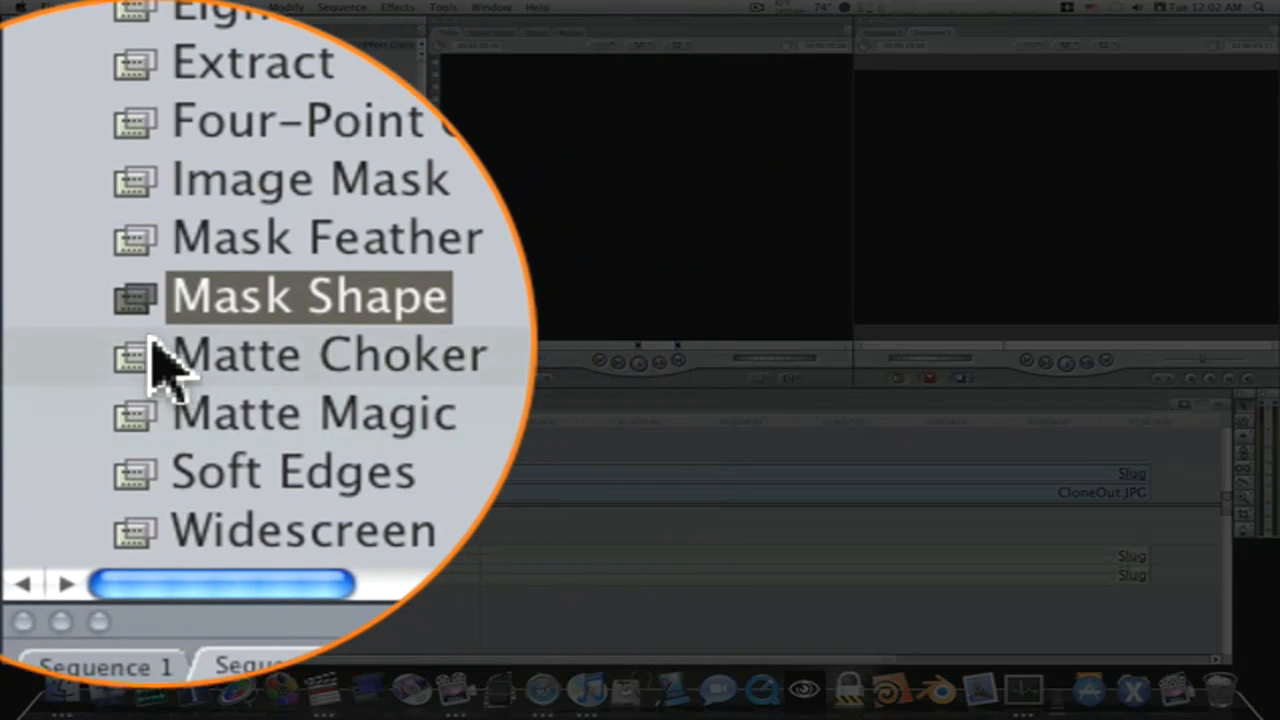
pyautogui.moveTo(138, 345); pyautogui.dragTo(380, 382)
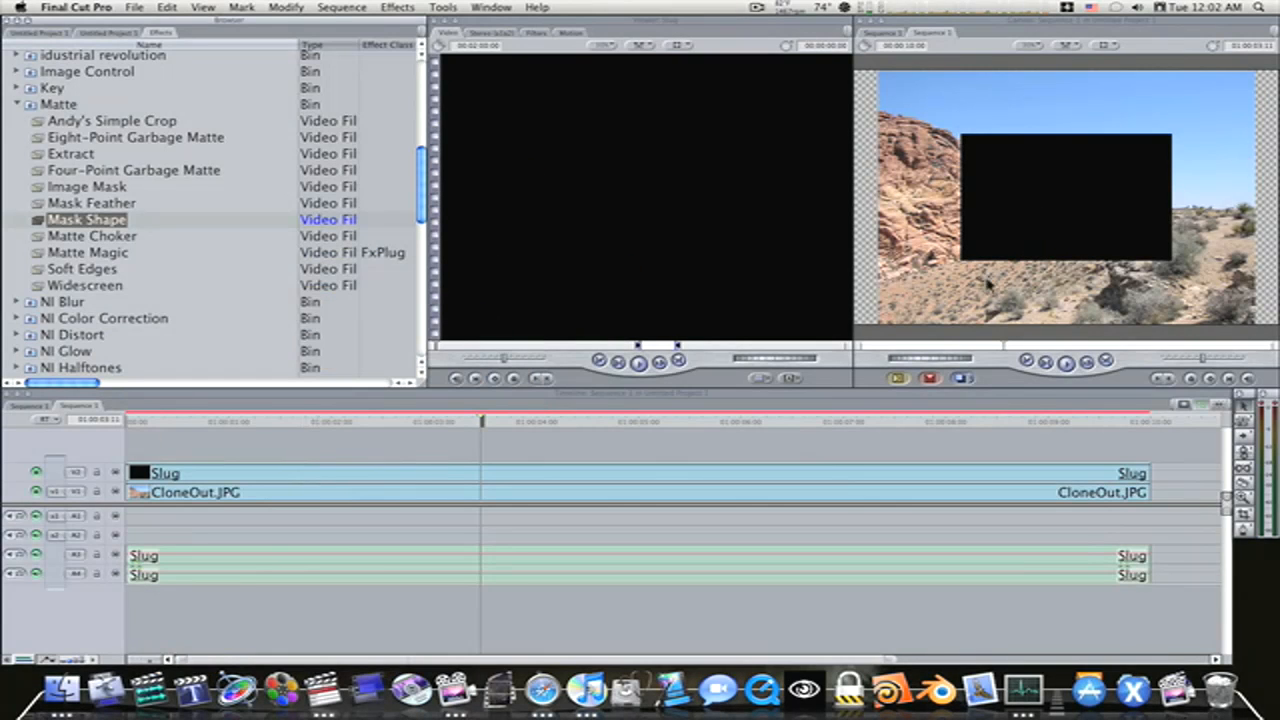
pyautogui.doubleClick(389, 480)
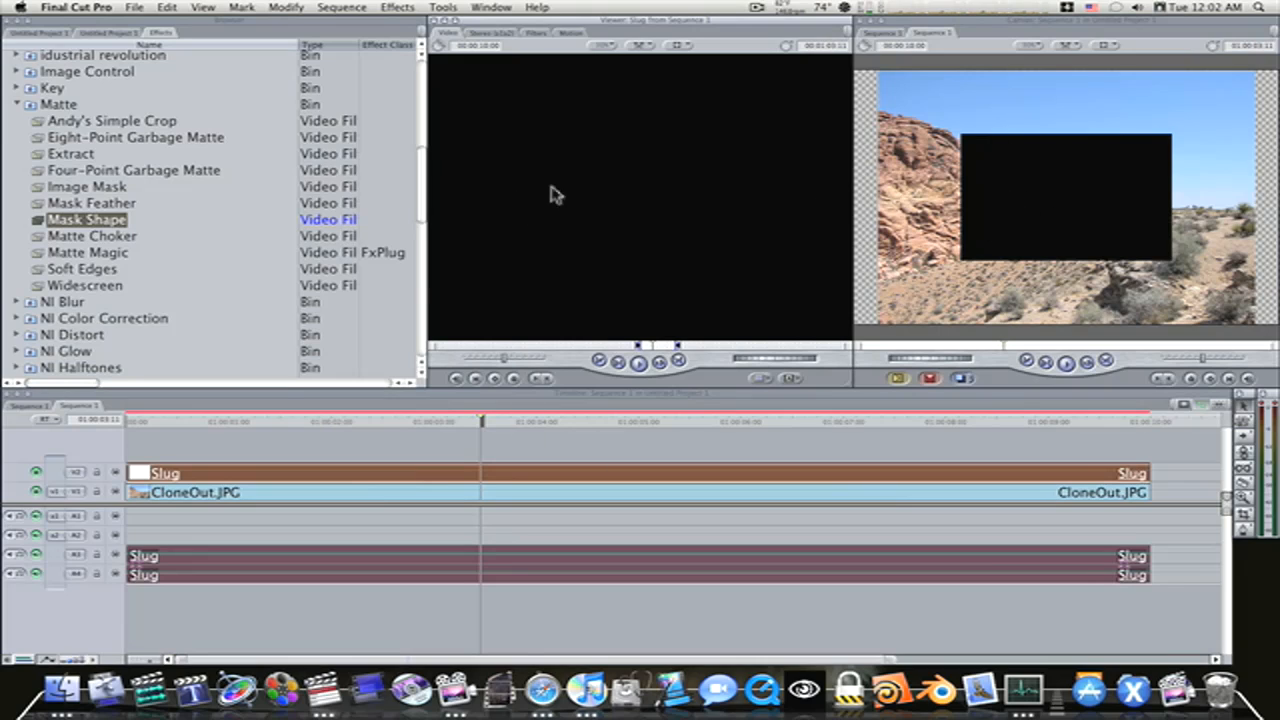
pyautogui.doubleClick(343, 475)
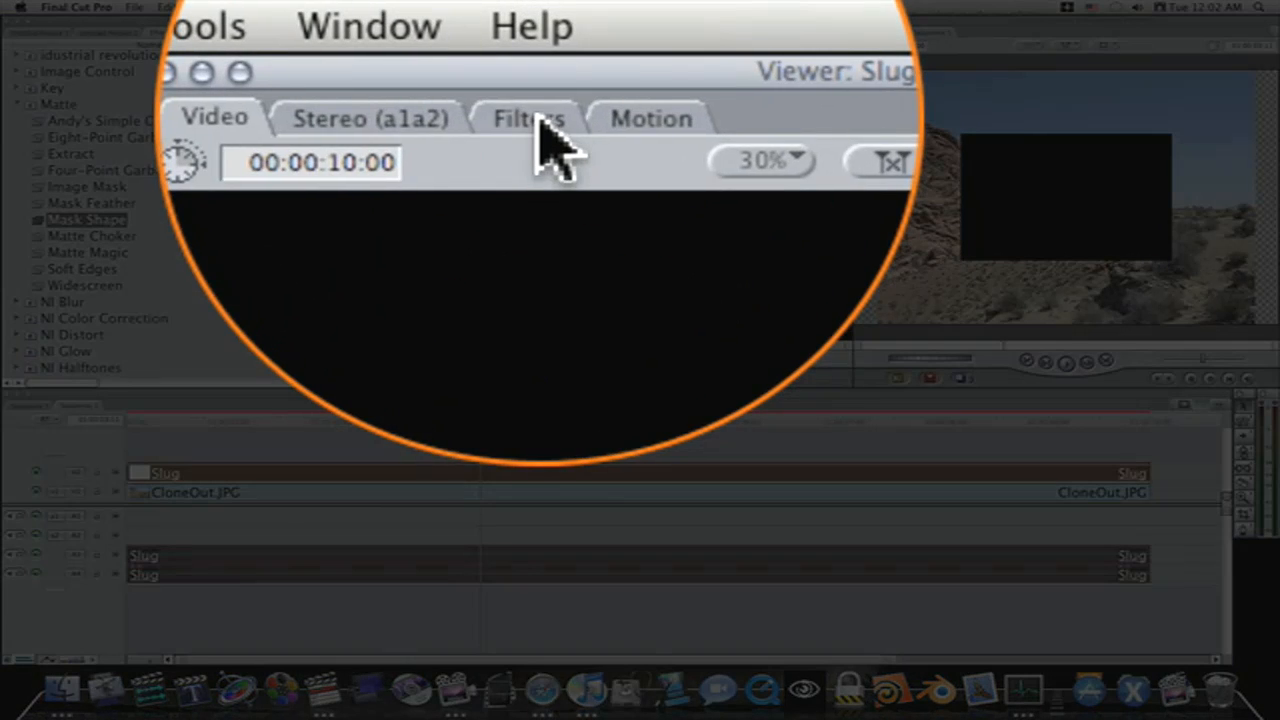
pyautogui.click(535, 33)
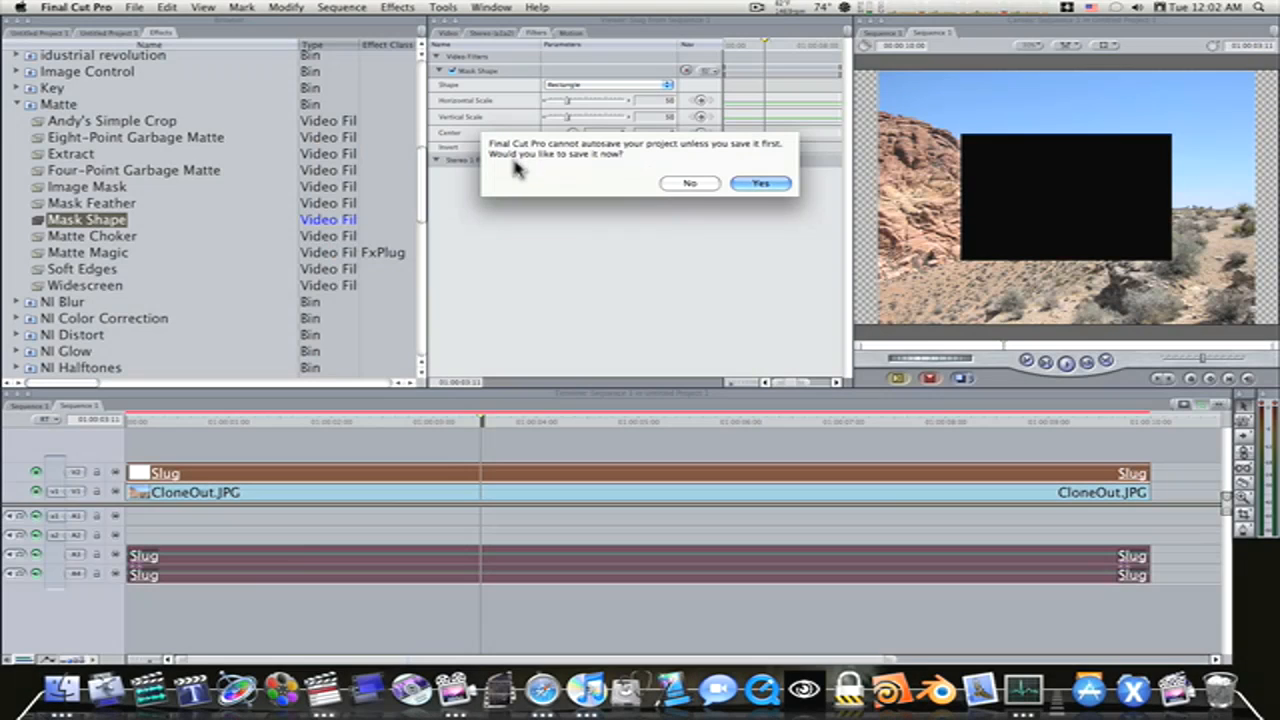
pyautogui.click(691, 184)
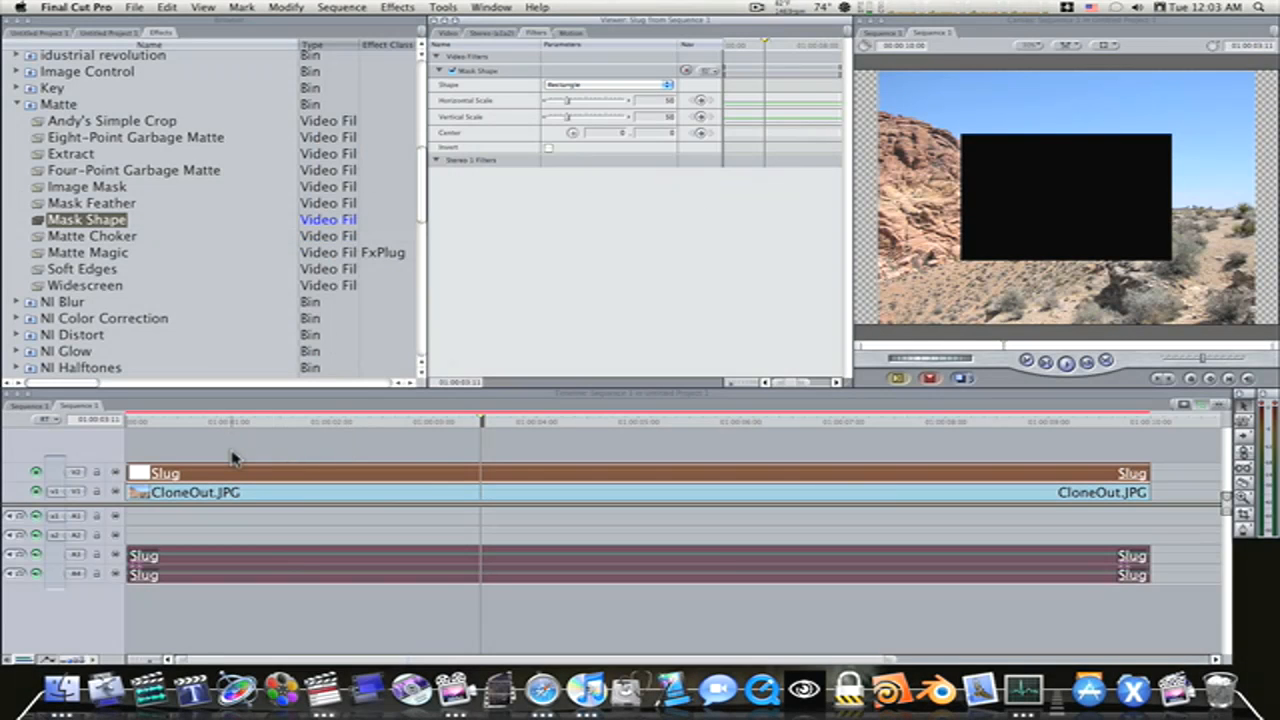
# Try the Round Rectangle mask shape, switch the shape to Oval, and invert the mask
pyautogui.click(659, 86)
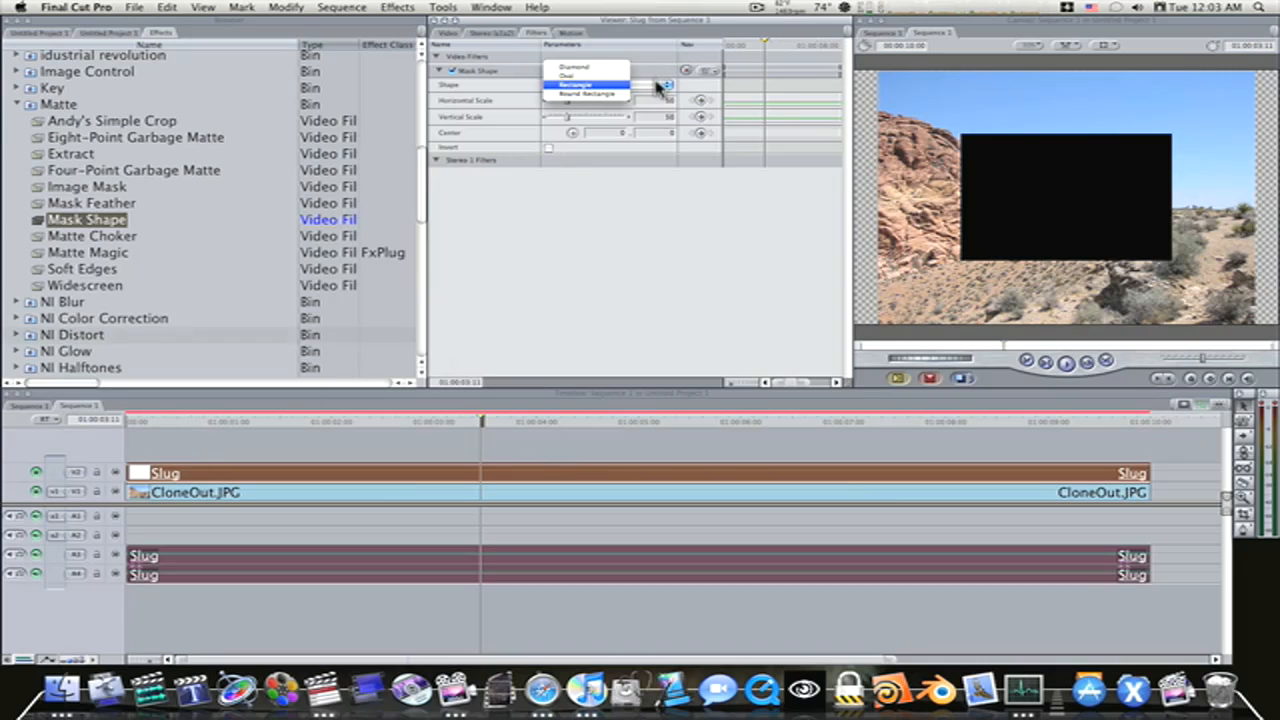
pyautogui.click(596, 95)
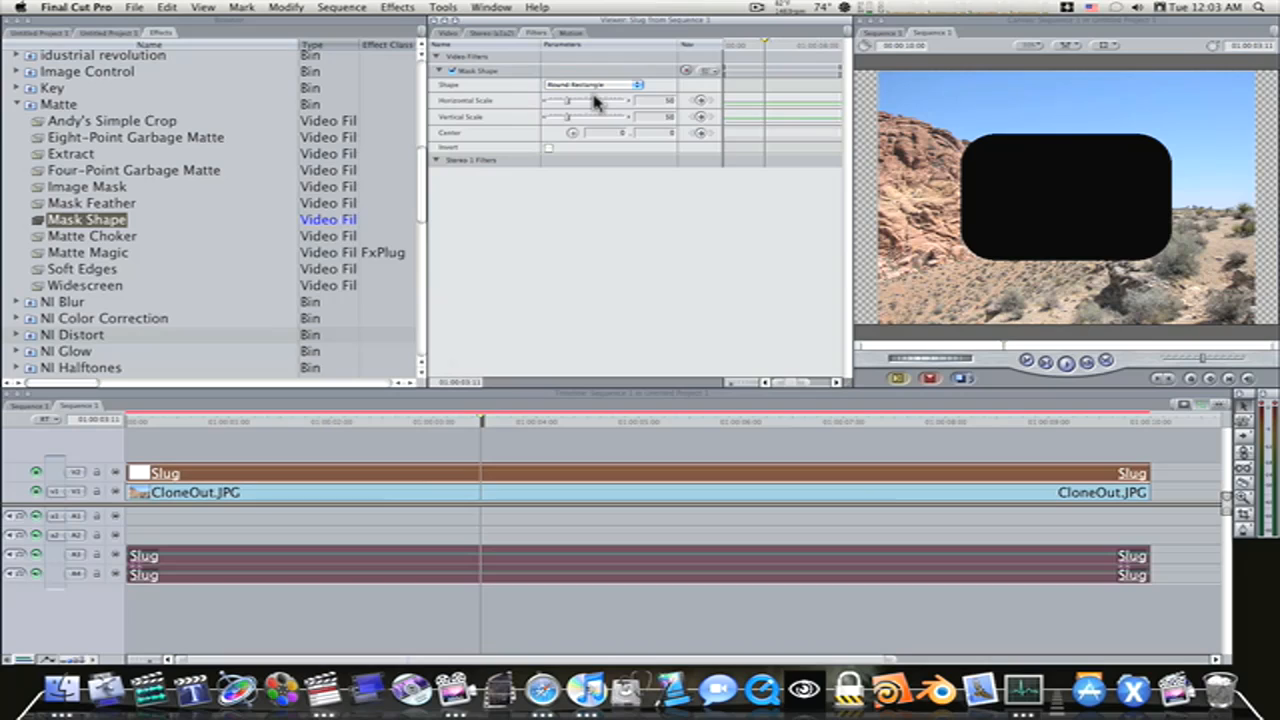
pyautogui.click(605, 86)
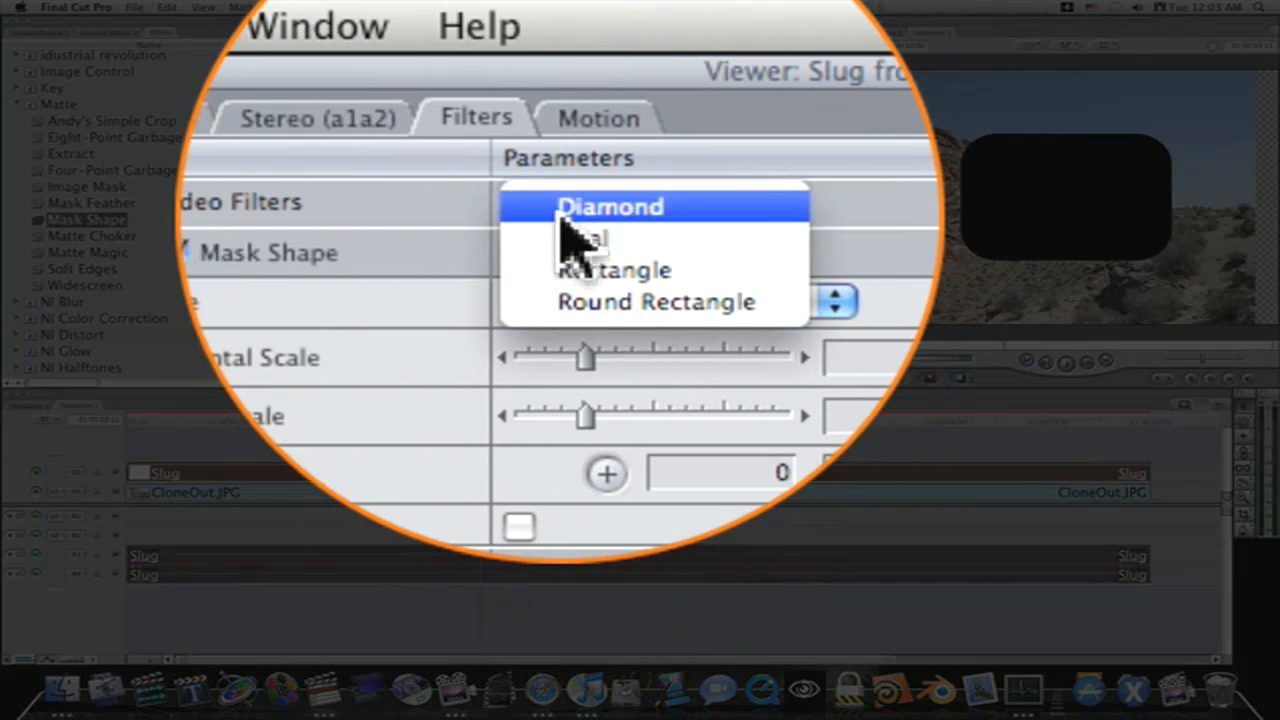
pyautogui.click(569, 90)
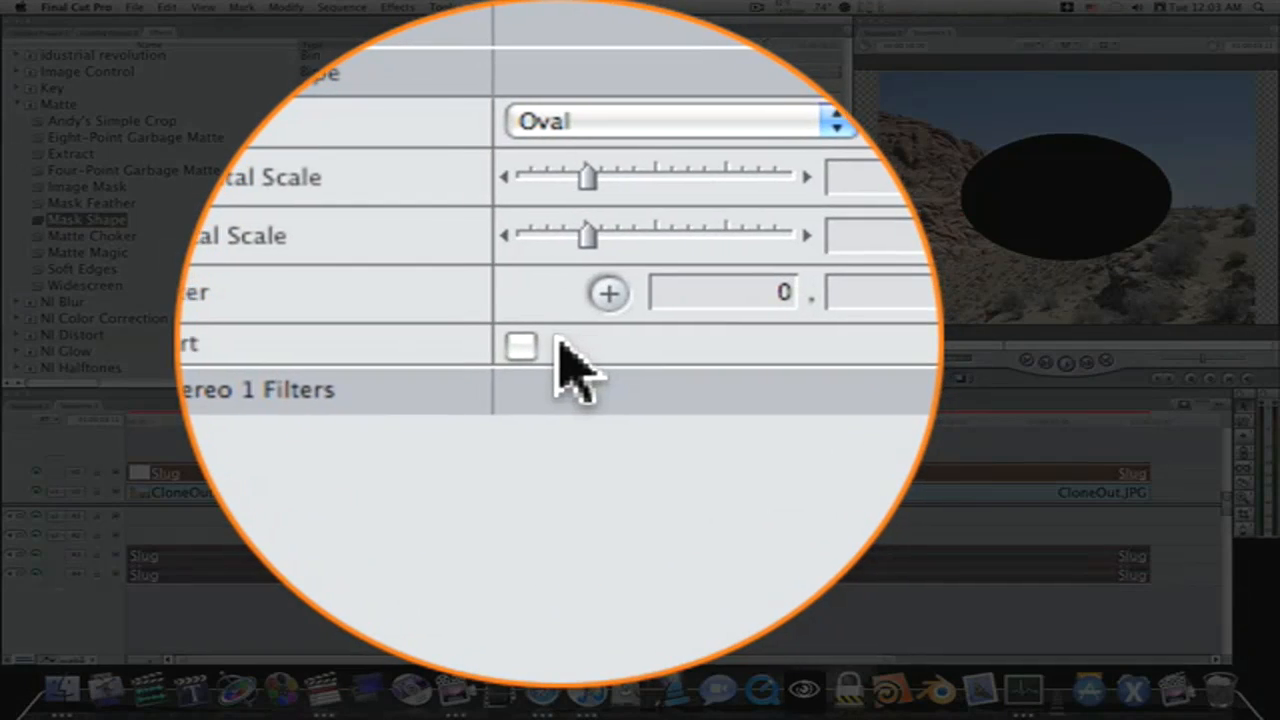
pyautogui.click(548, 147)
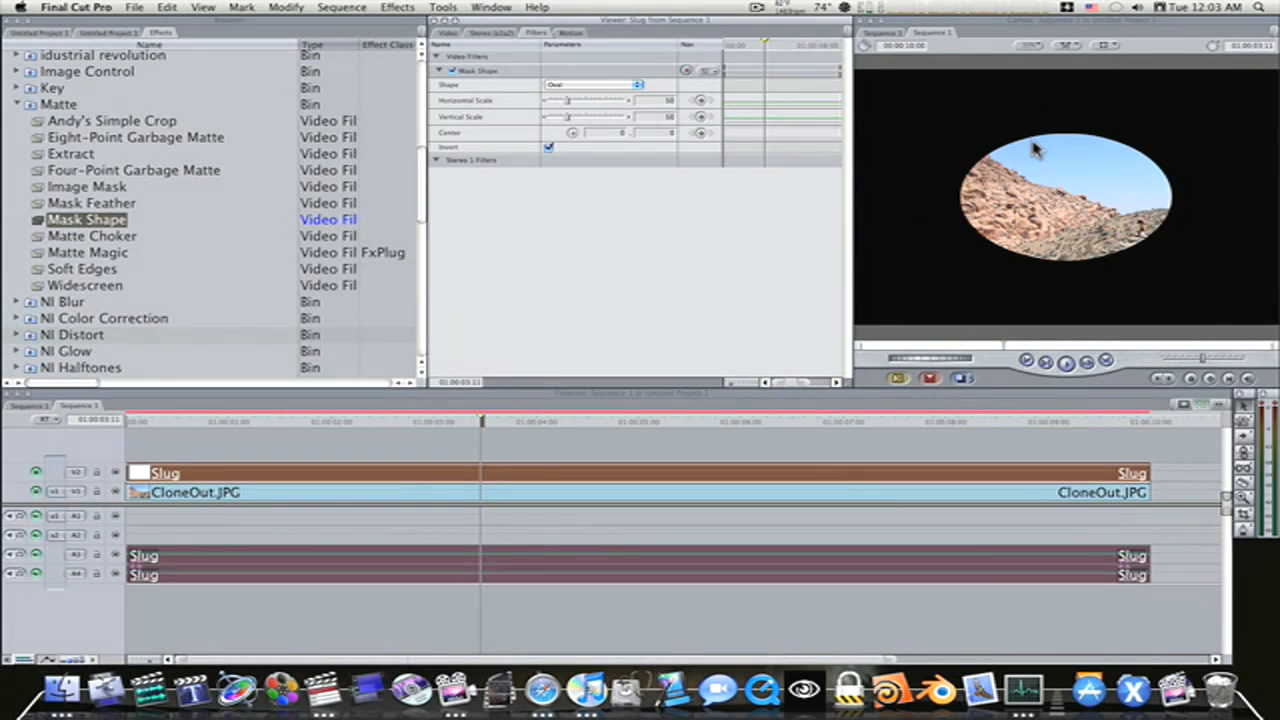
# Show the clip opacity overlays in the timeline and lower the V2 slug's opacity to 51
pyautogui.click(574, 443)
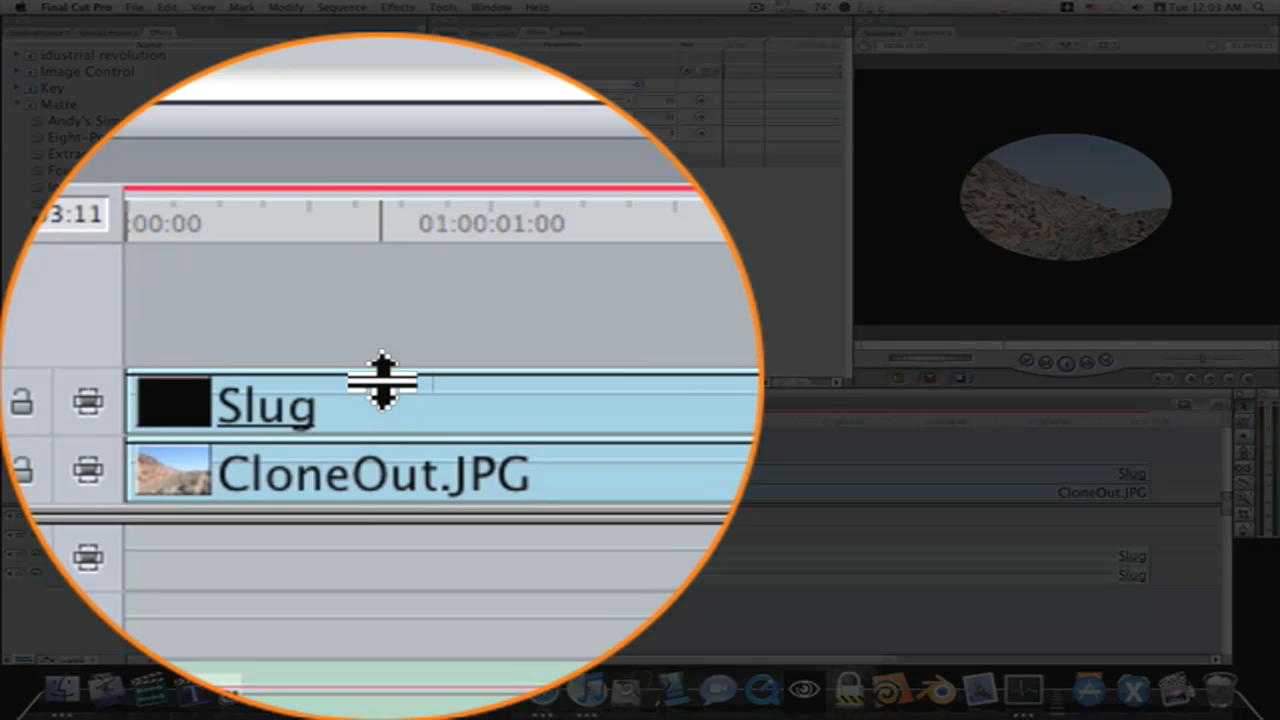
pyautogui.moveTo(383, 380); pyautogui.dragTo(197, 474)
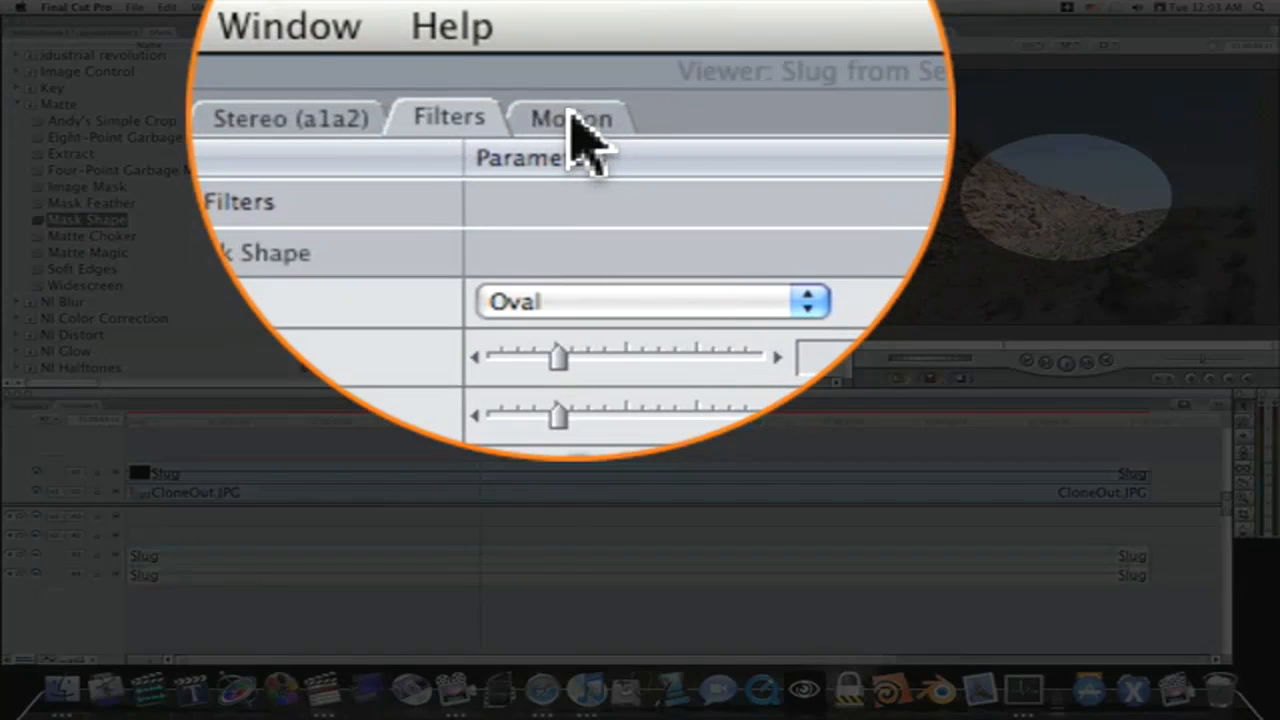
pyautogui.click(570, 35)
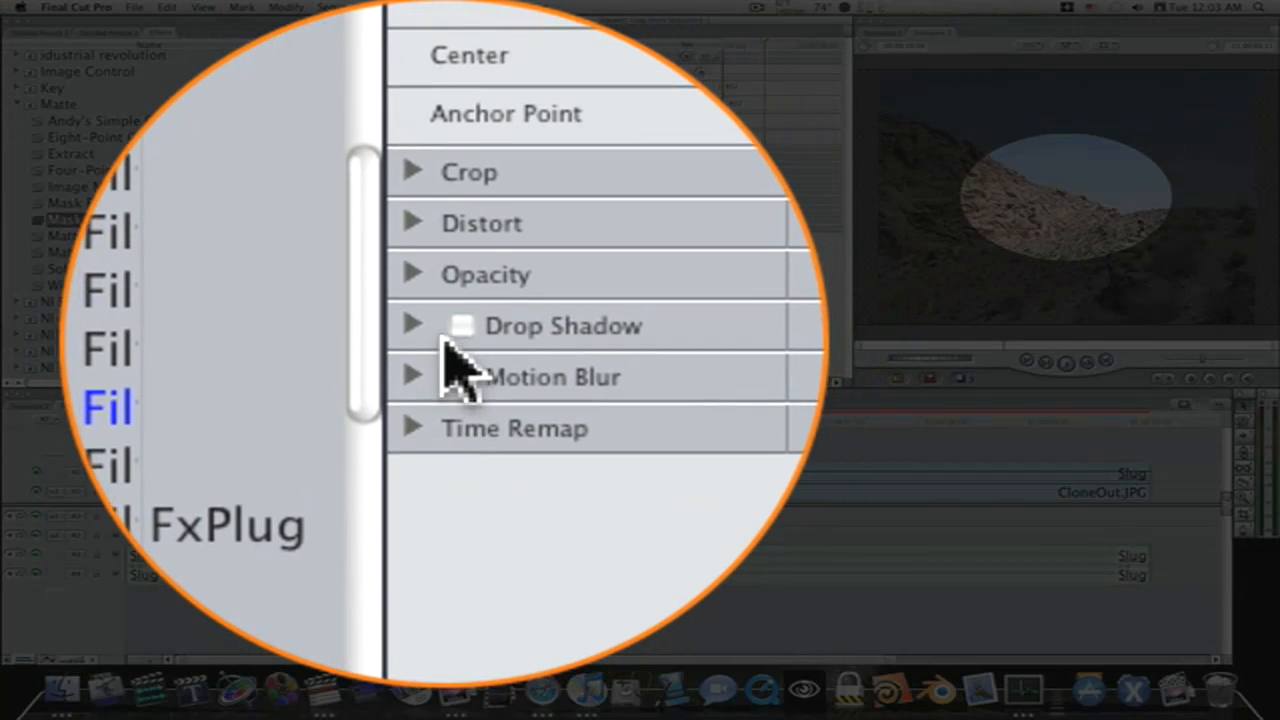
pyautogui.click(434, 339)
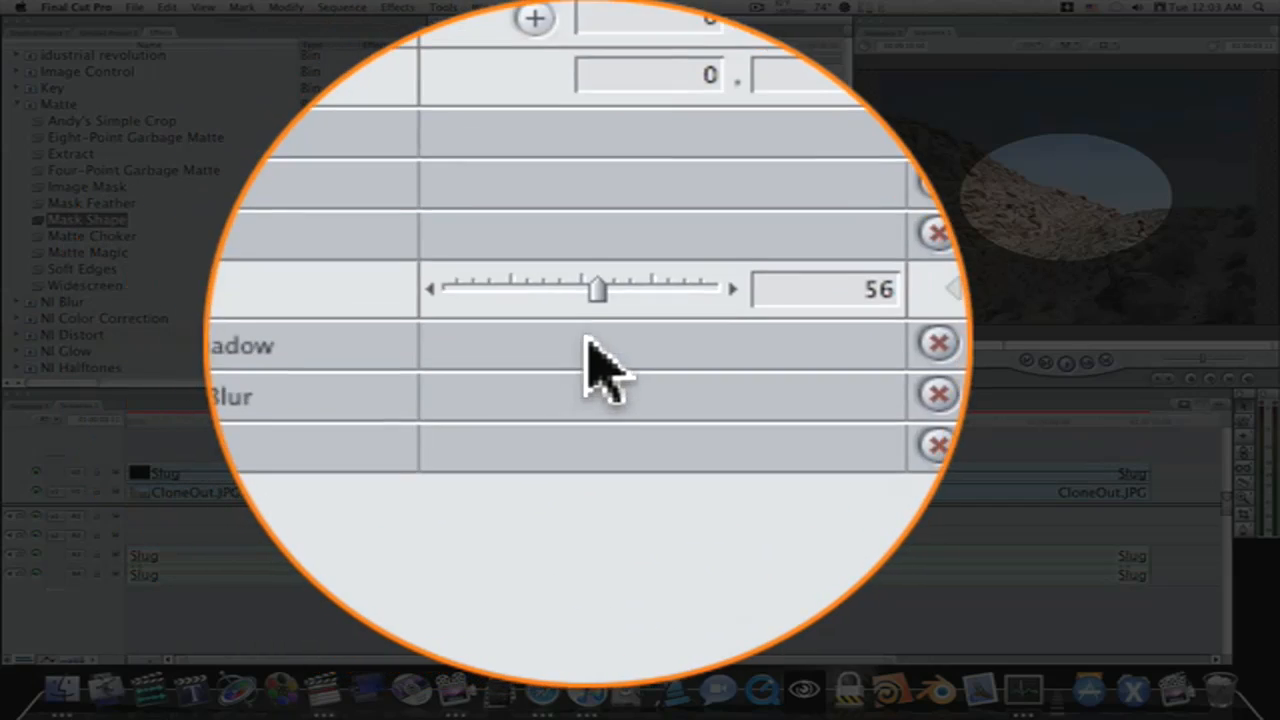
pyautogui.moveTo(591, 334); pyautogui.dragTo(580, 206)
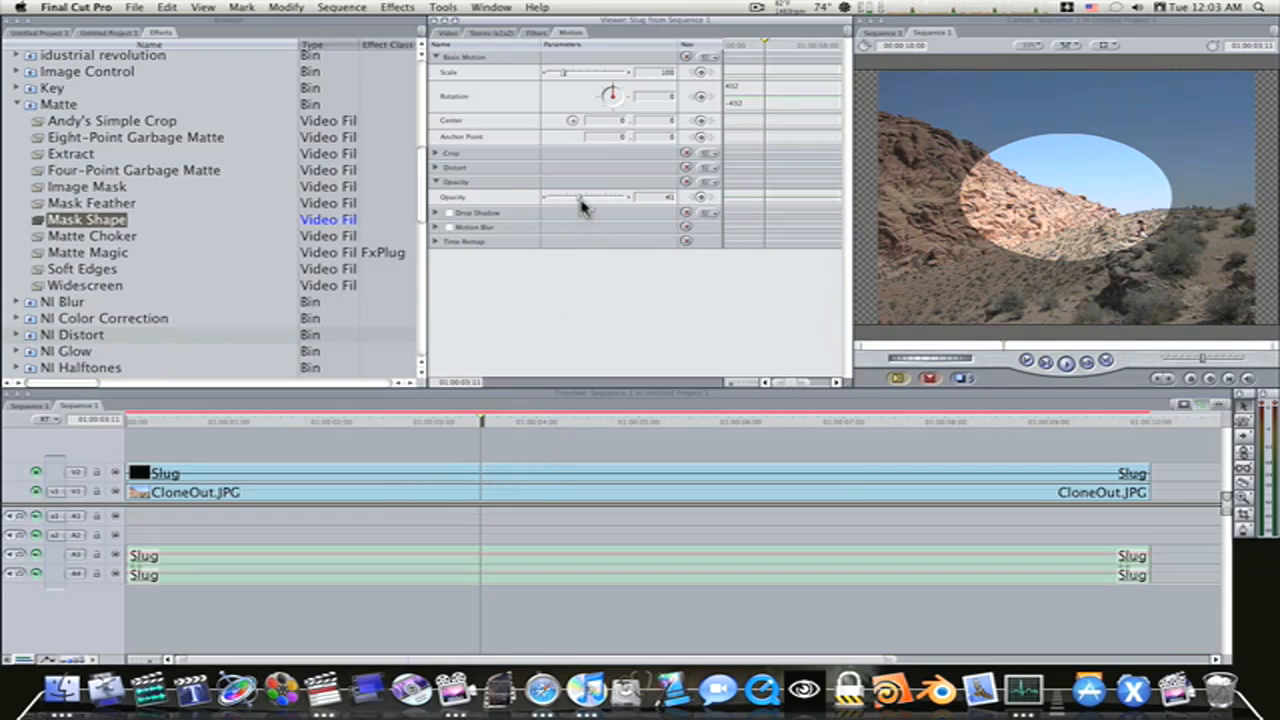
pyautogui.moveTo(583, 206)
pyautogui.mouseDown()
pyautogui.moveTo(568, 206)
pyautogui.moveTo(580, 208)
pyautogui.mouseUp()
pyautogui.moveTo(586, 210); pyautogui.dragTo(589, 211)
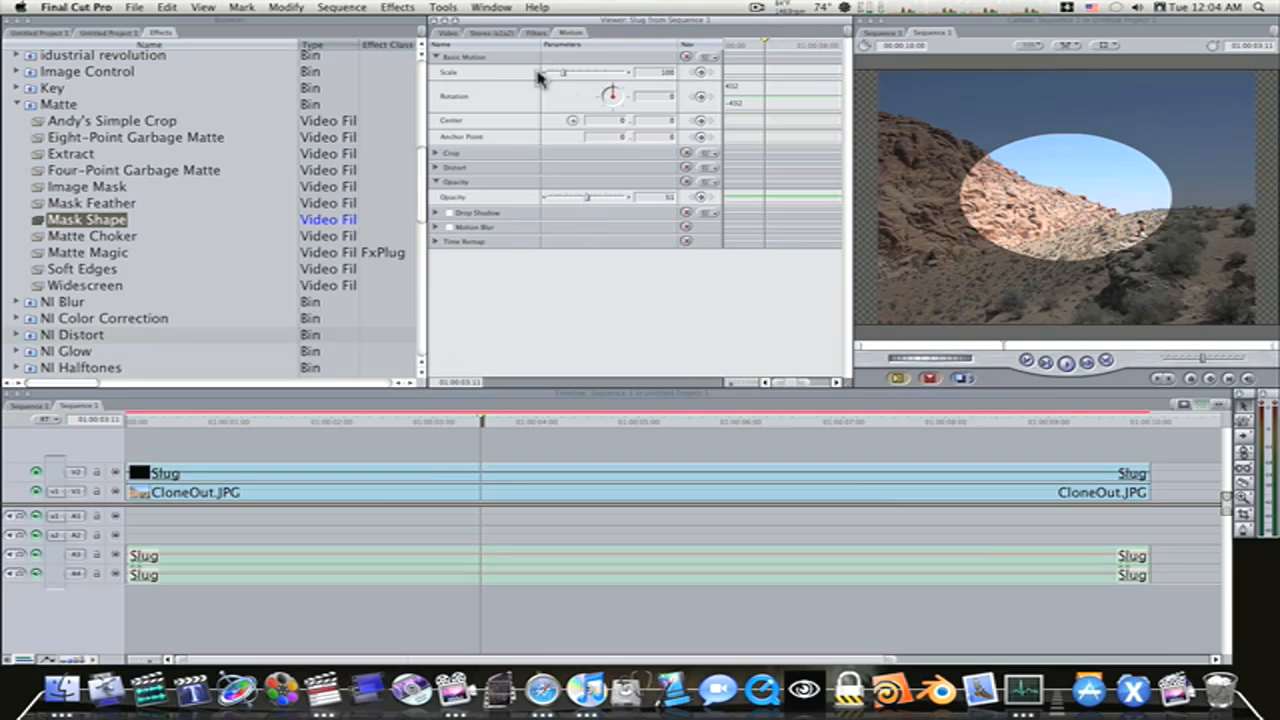
# Set the oval mask's horizontal scale to 22 and vertical scale to 29, and center it on the seated person, at about 300.54, 119.68
pyautogui.click(537, 34)
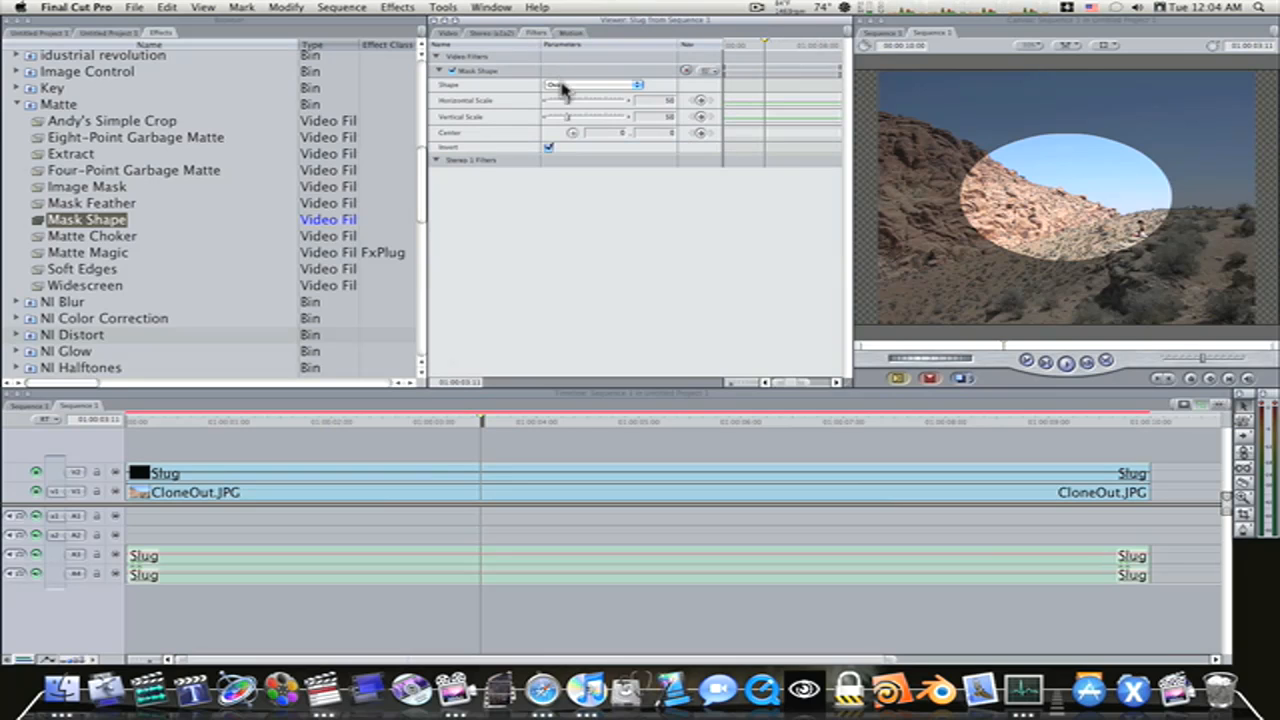
pyautogui.moveTo(566, 100); pyautogui.dragTo(564, 101)
pyautogui.moveTo(566, 361); pyautogui.dragTo(558, 353)
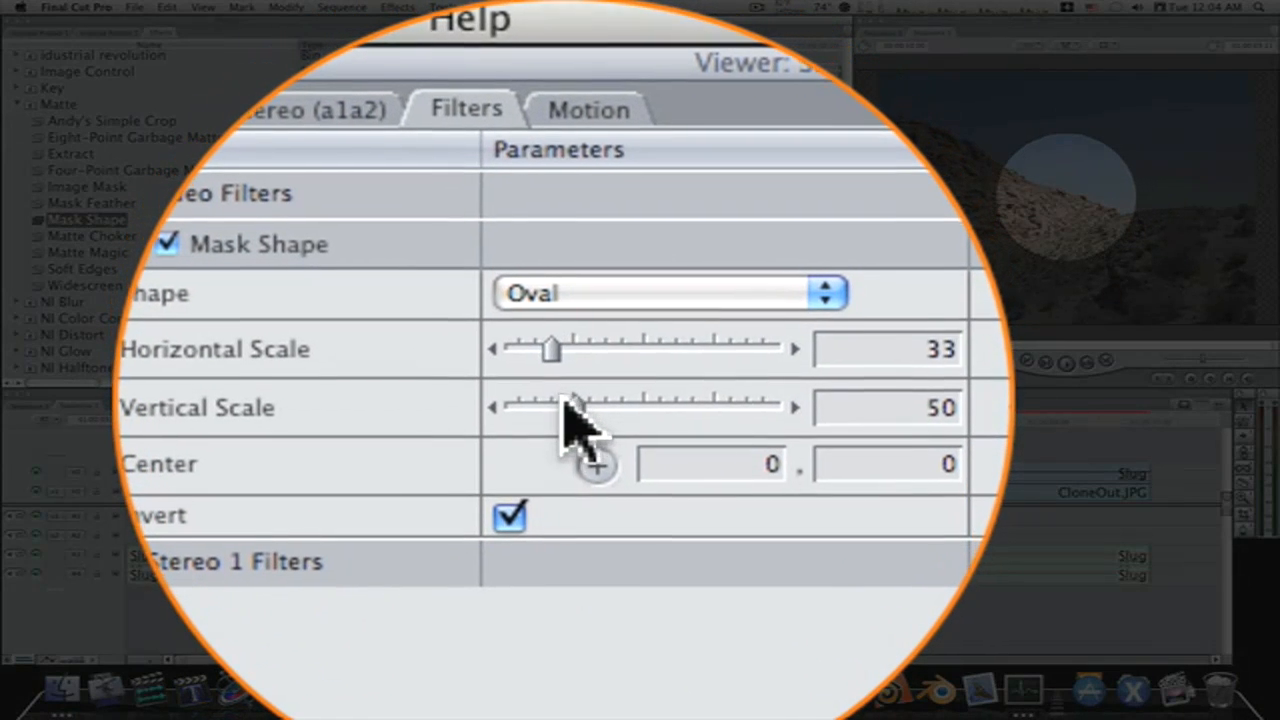
pyautogui.moveTo(566, 398); pyautogui.dragTo(557, 108)
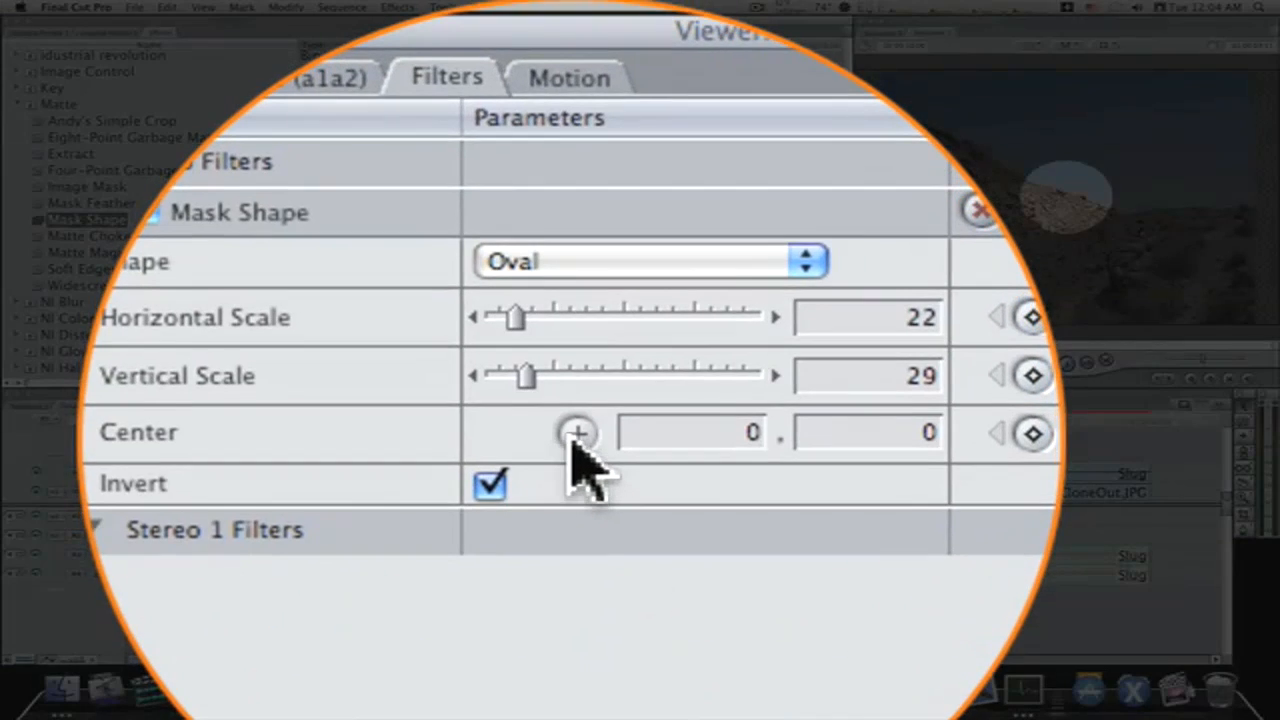
pyautogui.click(573, 438)
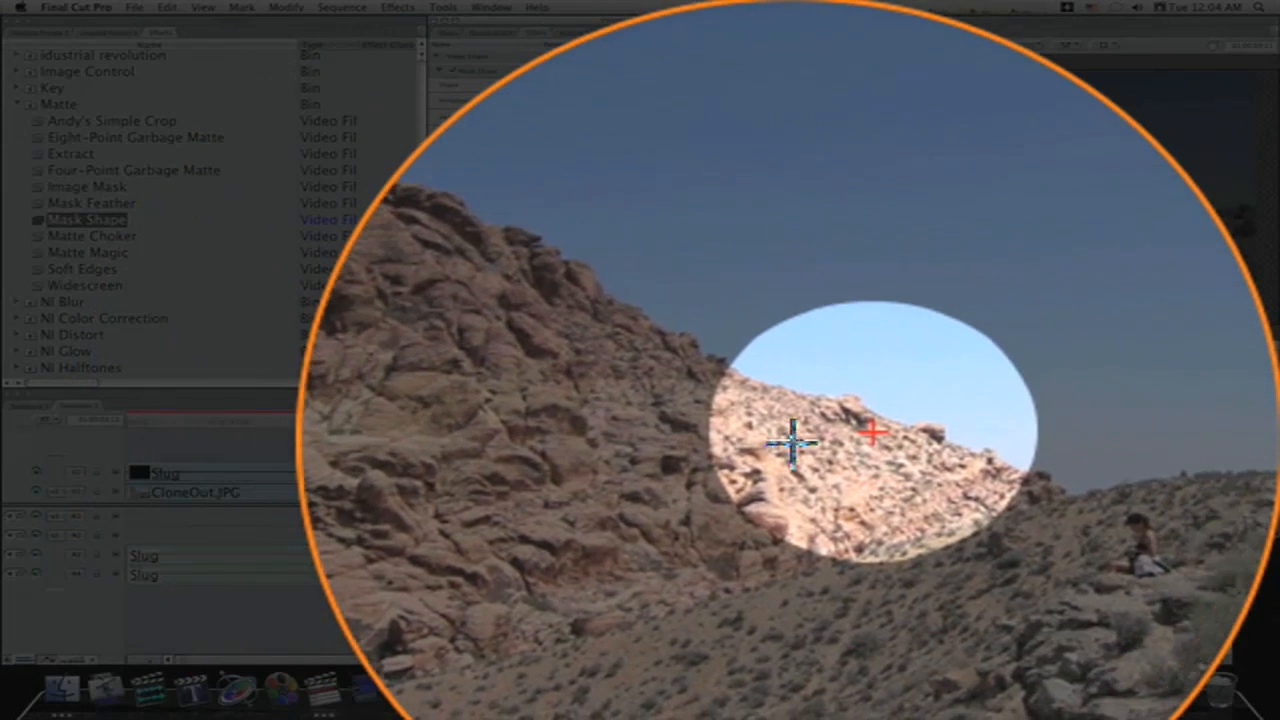
pyautogui.click(792, 443)
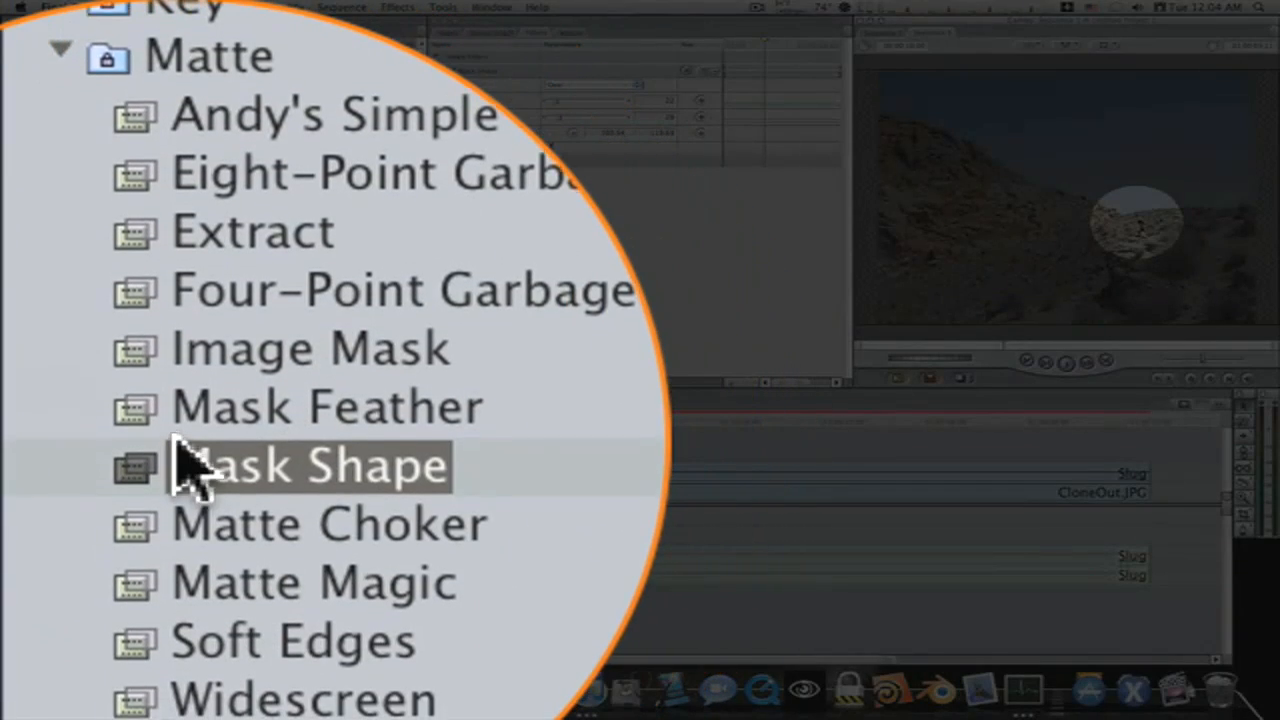
# Apply the Mask Feather filter to the slug and set its Soft value to 52
pyautogui.moveTo(140, 440); pyautogui.dragTo(395, 473)
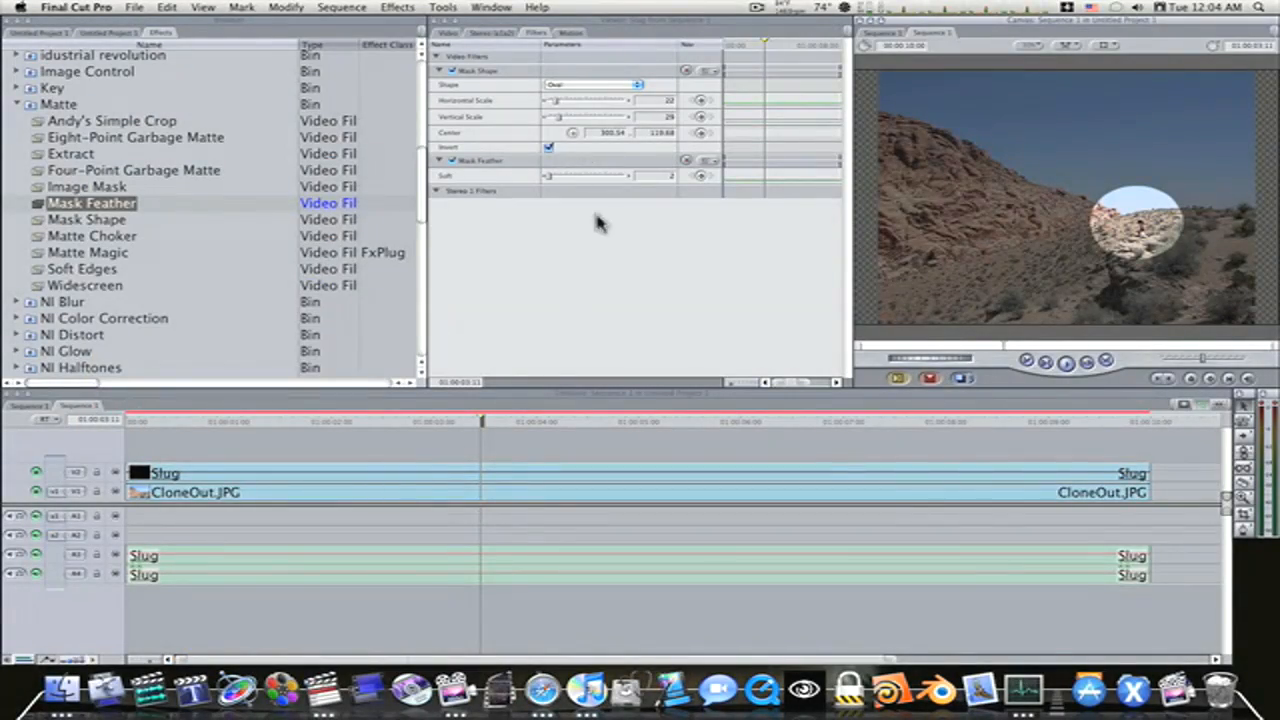
pyautogui.moveTo(548, 176); pyautogui.dragTo(568, 180)
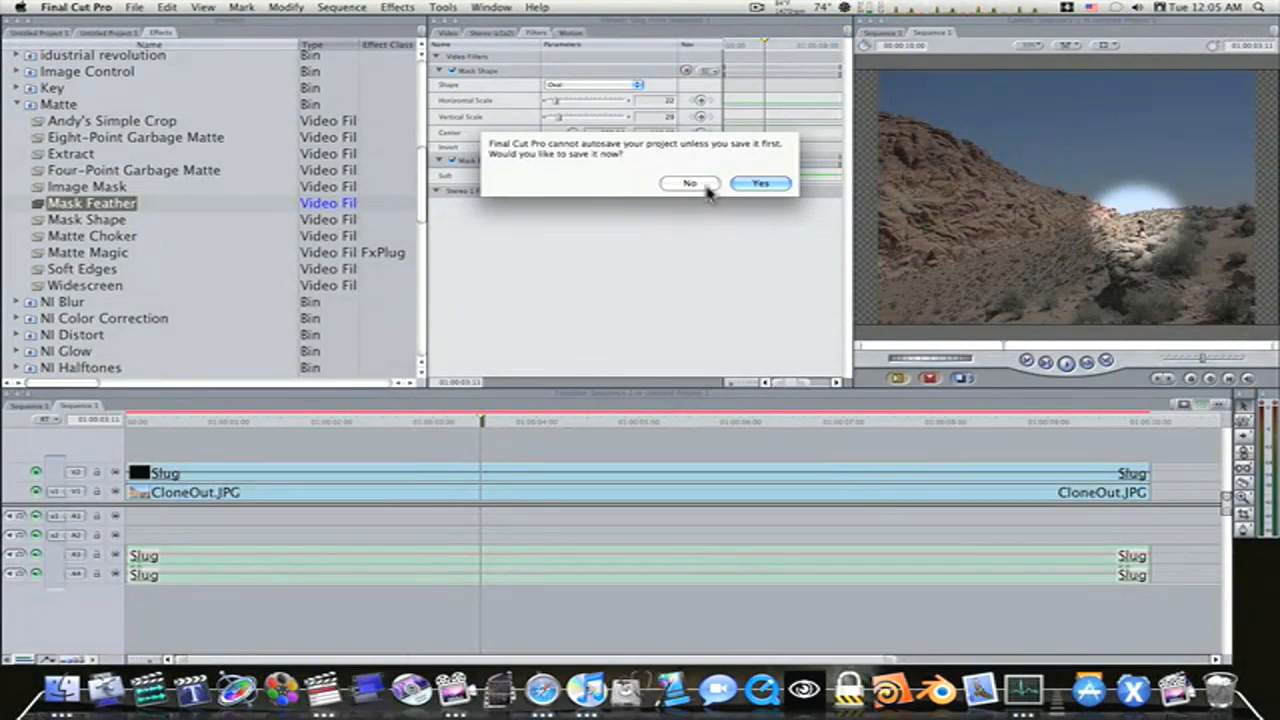
# Save the project under the offered name in the Project Save Vault folder
pyautogui.click(748, 186)
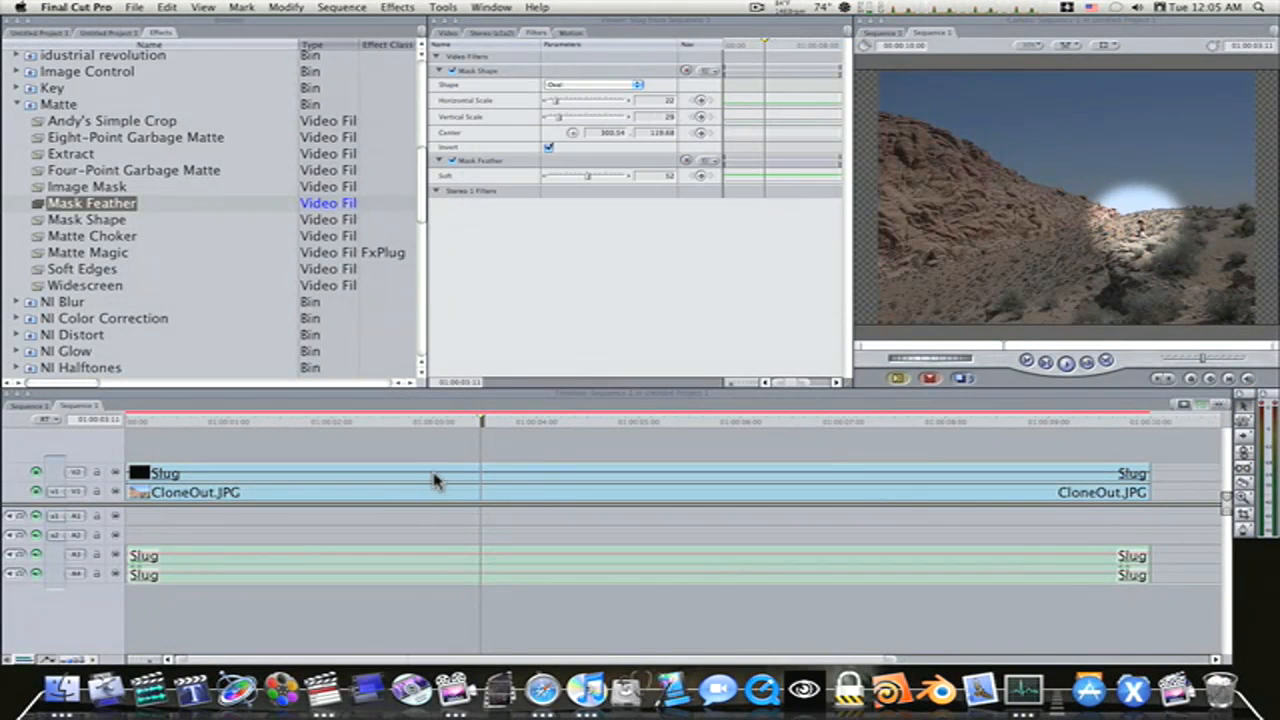
pyautogui.press('super+s')
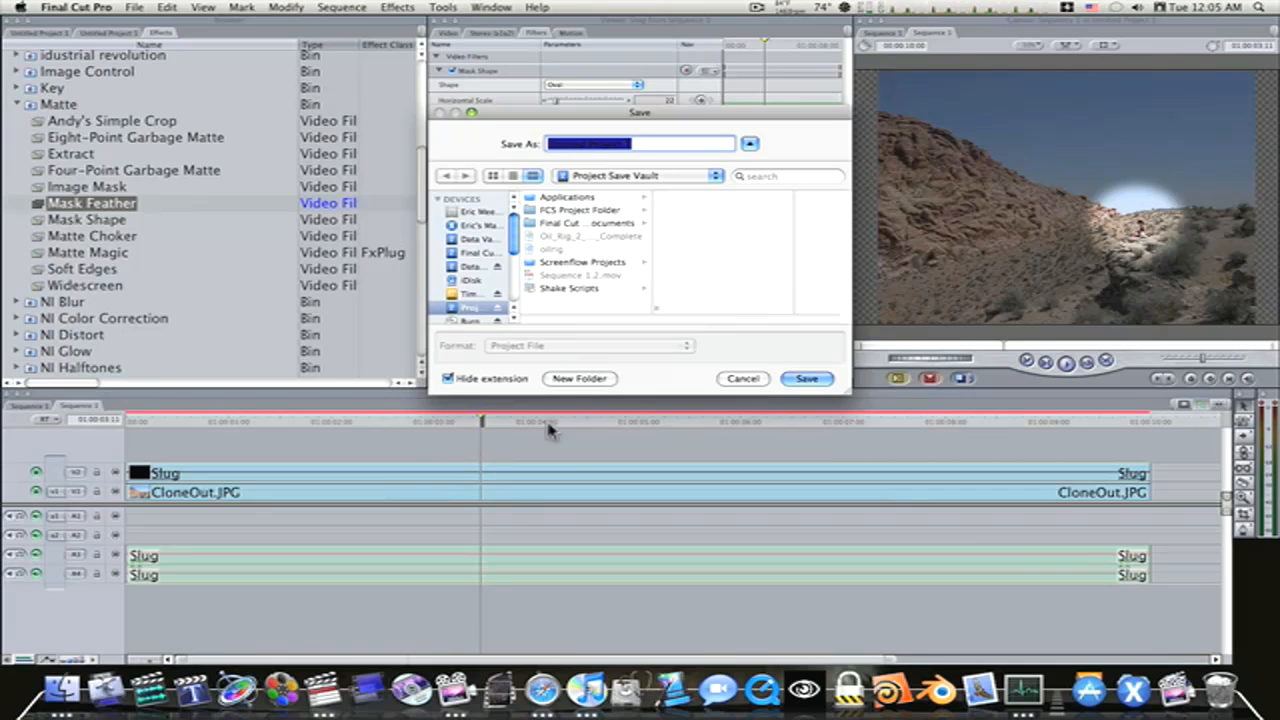
pyautogui.click(806, 379)
# At the start of the sequence, move the oval mask's center to -614, -439.89 in the photo's upper-left sky and keyframe it
pyautogui.moveTo(481, 430); pyautogui.dragTo(130, 437)
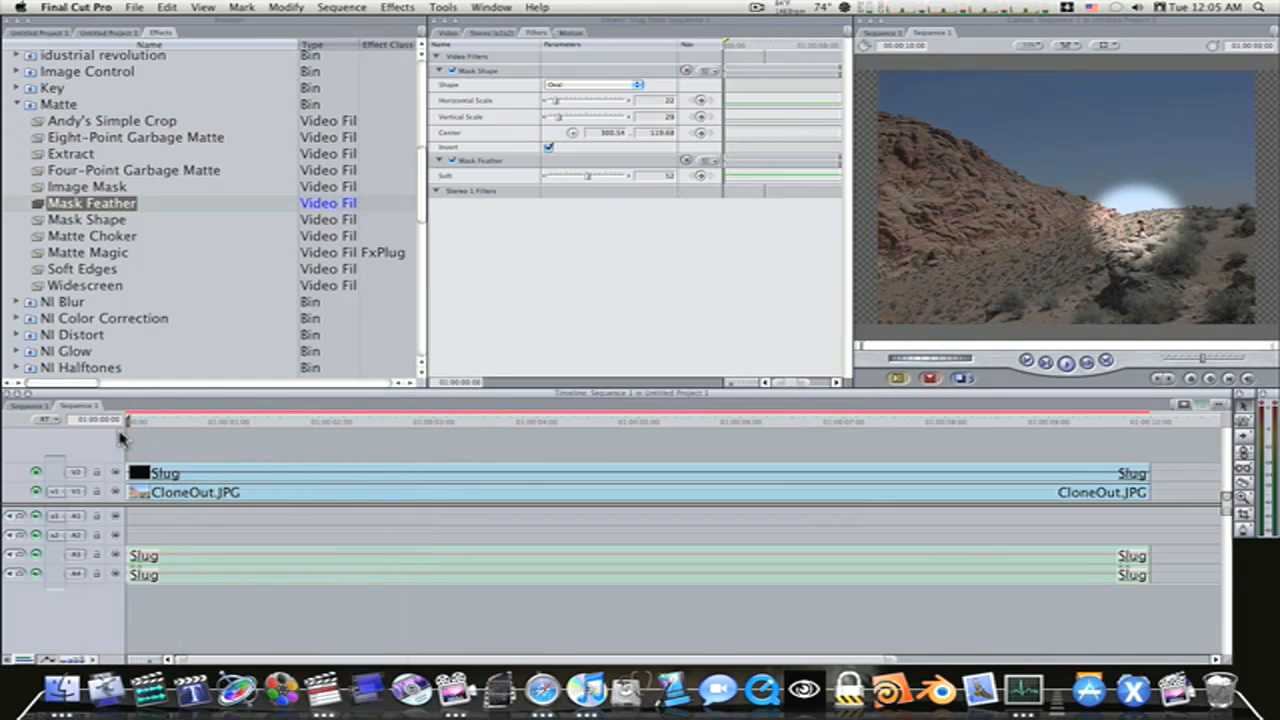
pyautogui.click(572, 135)
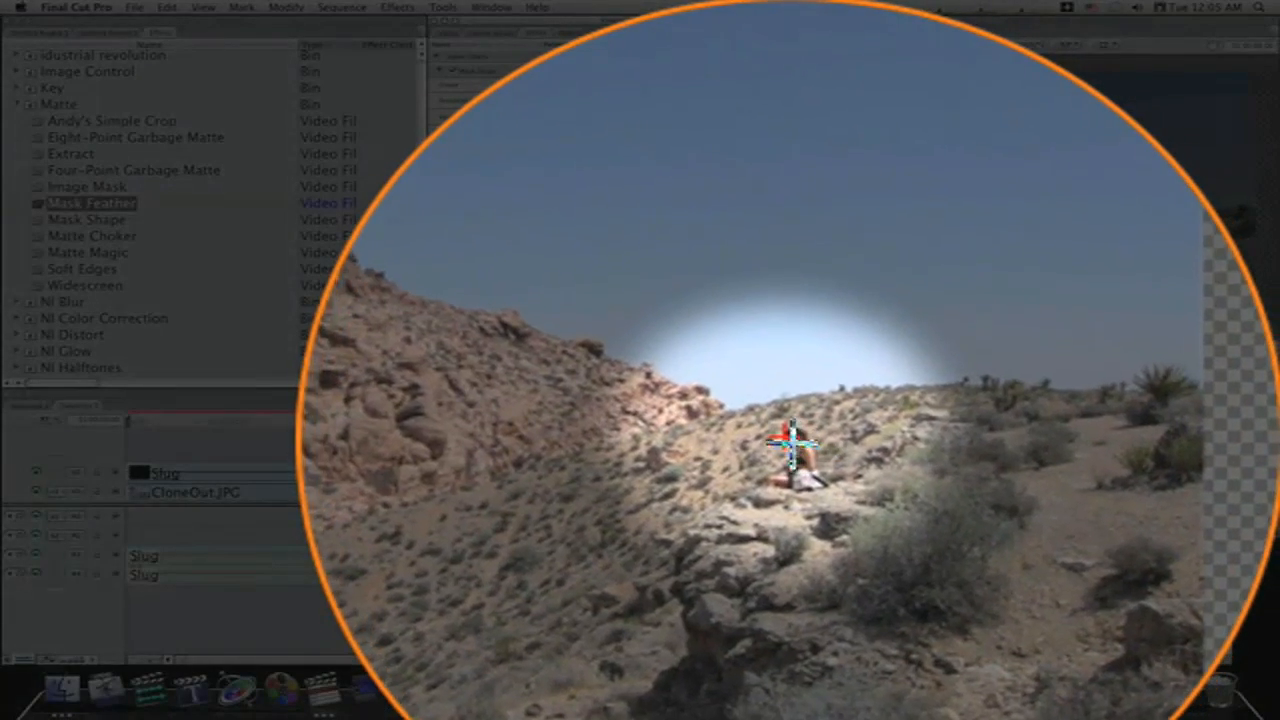
pyautogui.moveTo(1142, 227); pyautogui.dragTo(921, 119)
pyautogui.moveTo(789, 428); pyautogui.dragTo(789, 363)
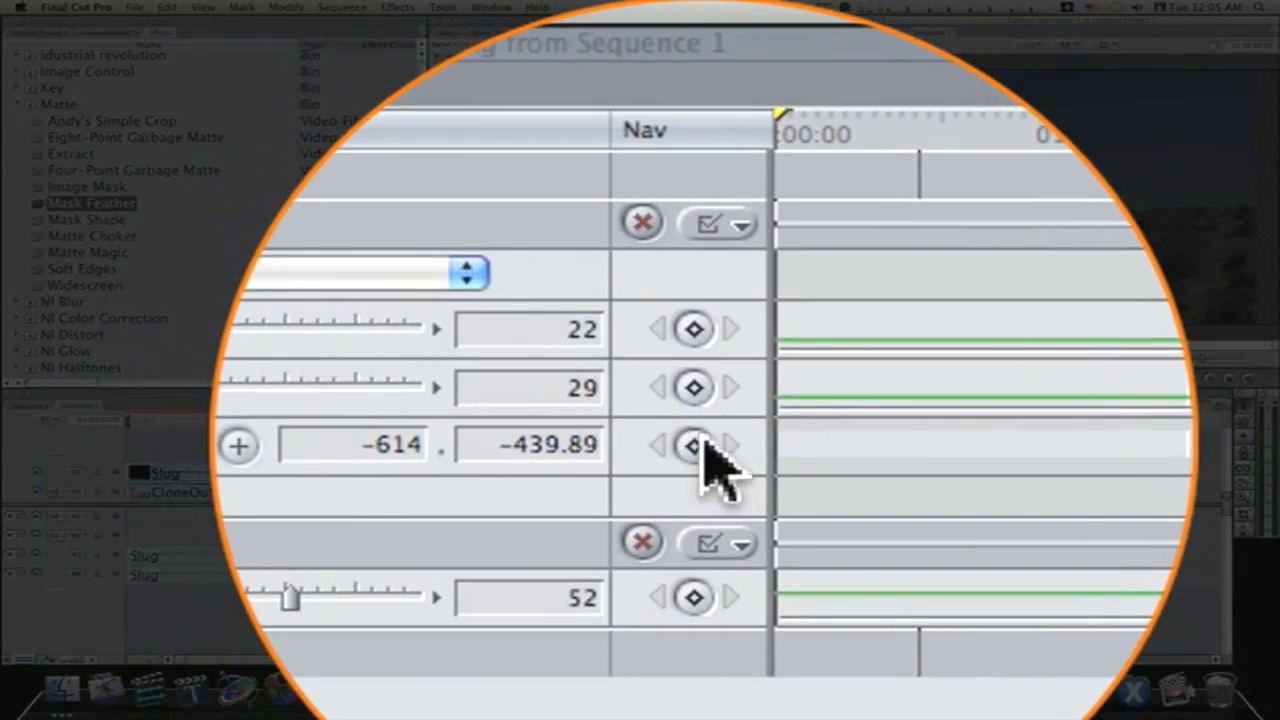
pyautogui.click(694, 445)
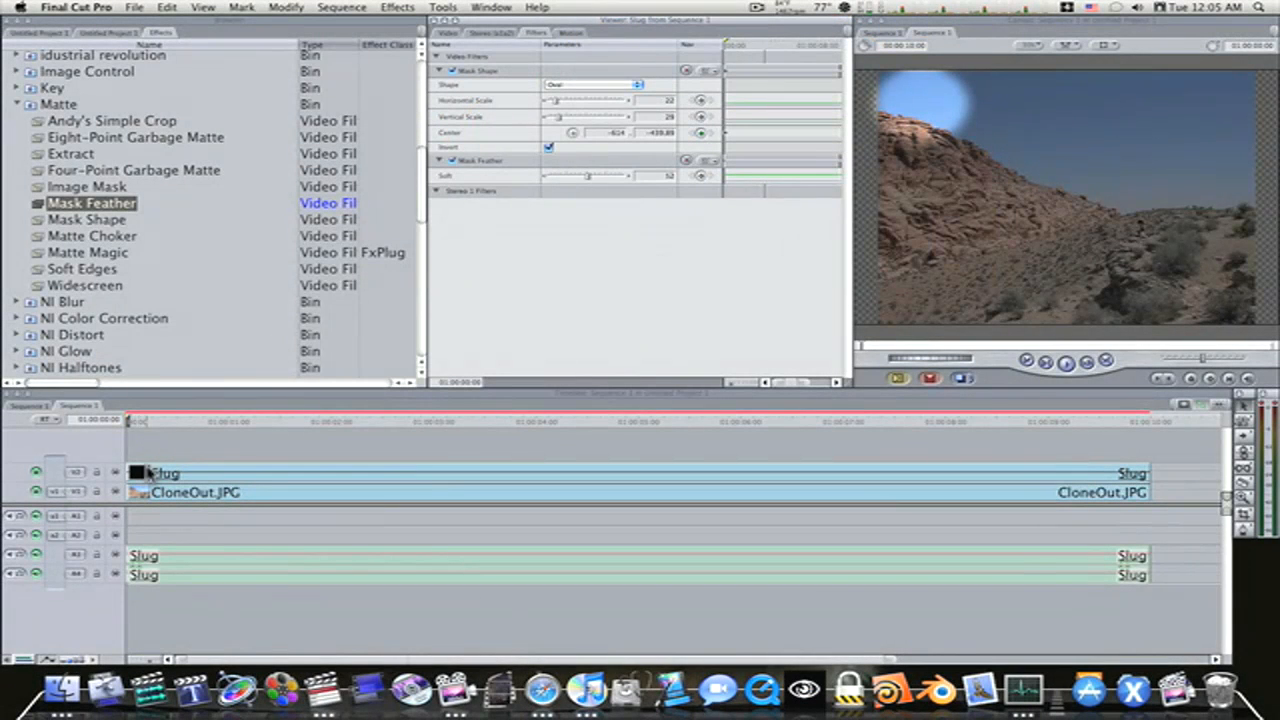
# Keyframe the mask center on the seated person at 316.7, 152.02 at 01:00:01:20, and add a matching hold keyframe at 01:00:03:07
pyautogui.moveTo(130, 420); pyautogui.dragTo(314, 447)
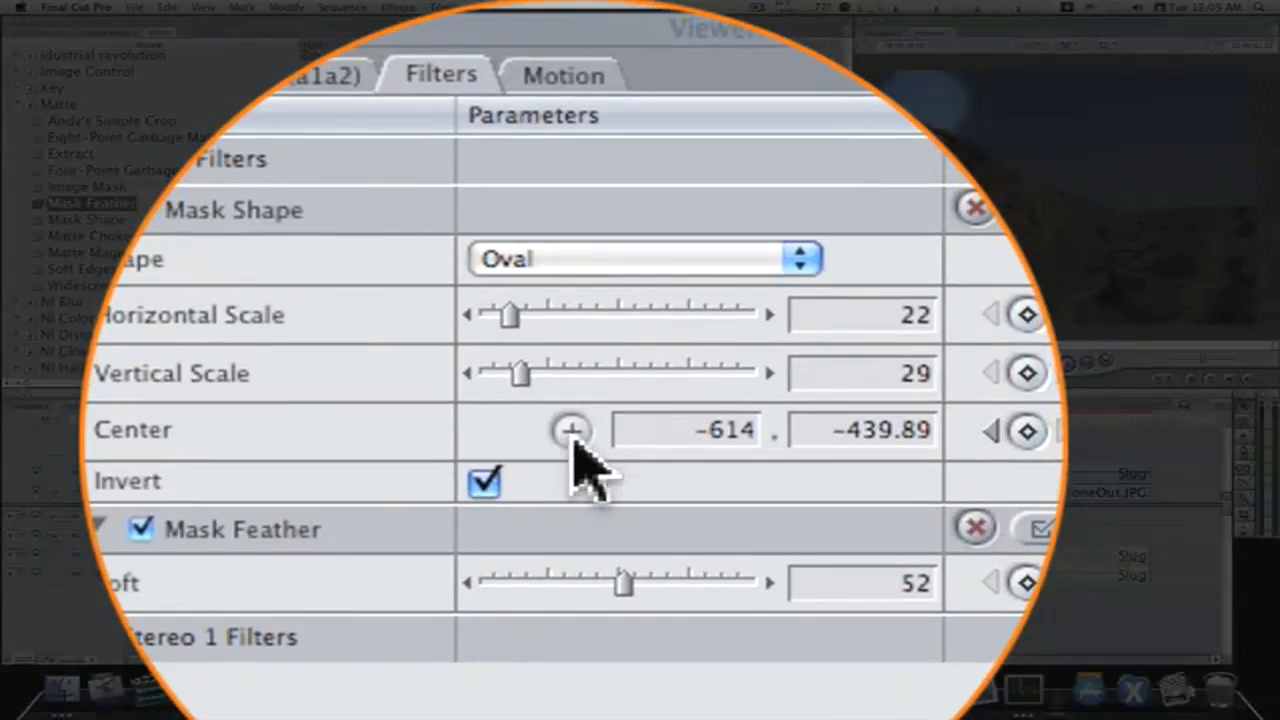
pyautogui.click(572, 132)
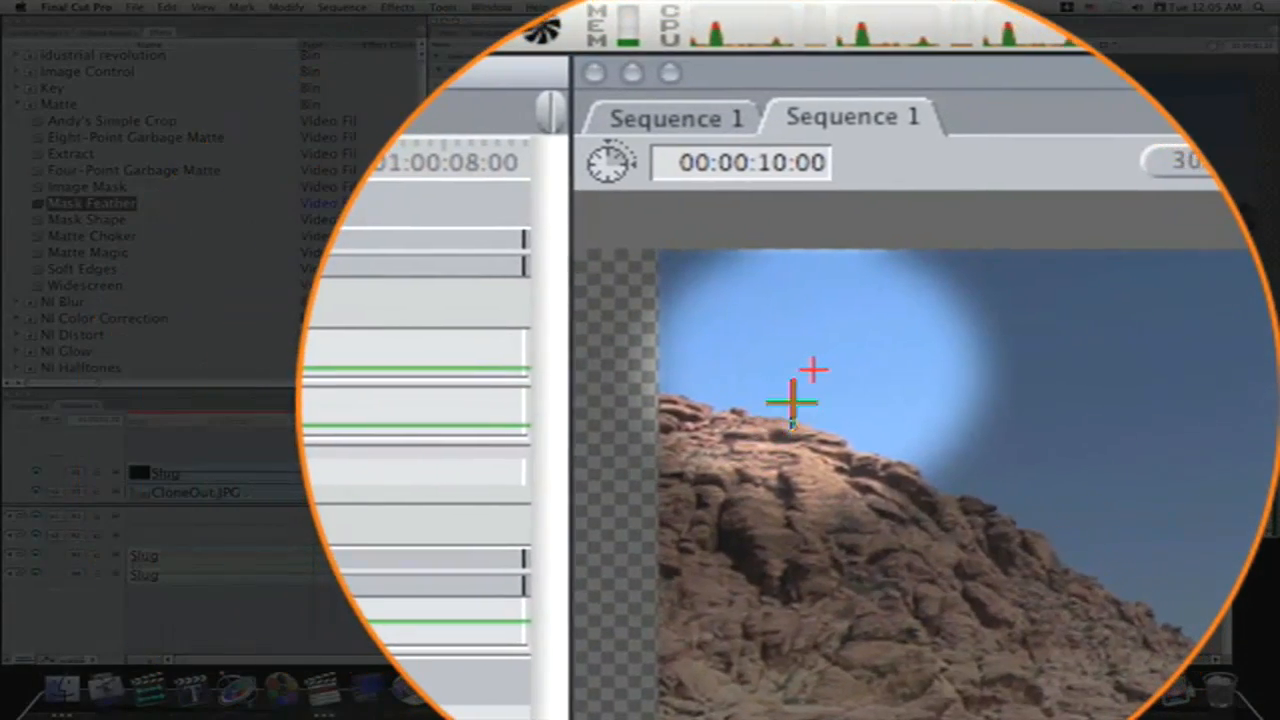
pyautogui.click(788, 374)
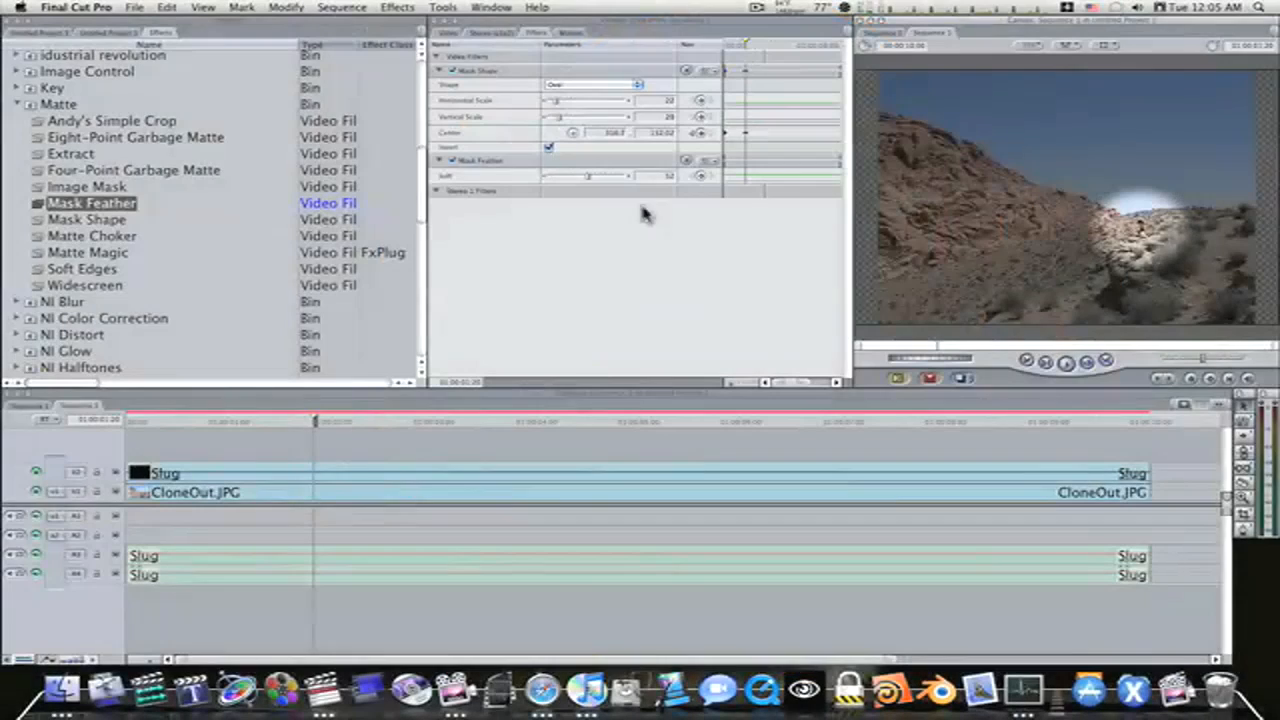
pyautogui.moveTo(313, 424); pyautogui.dragTo(467, 513)
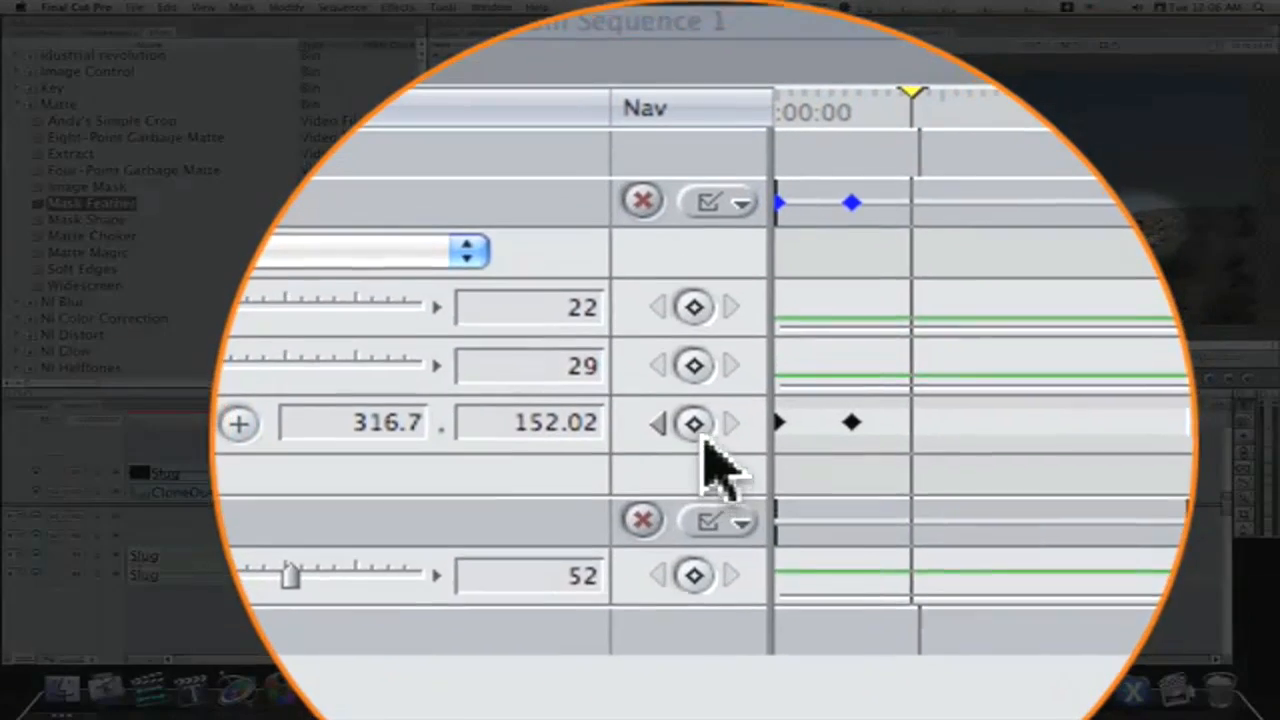
pyautogui.click(700, 132)
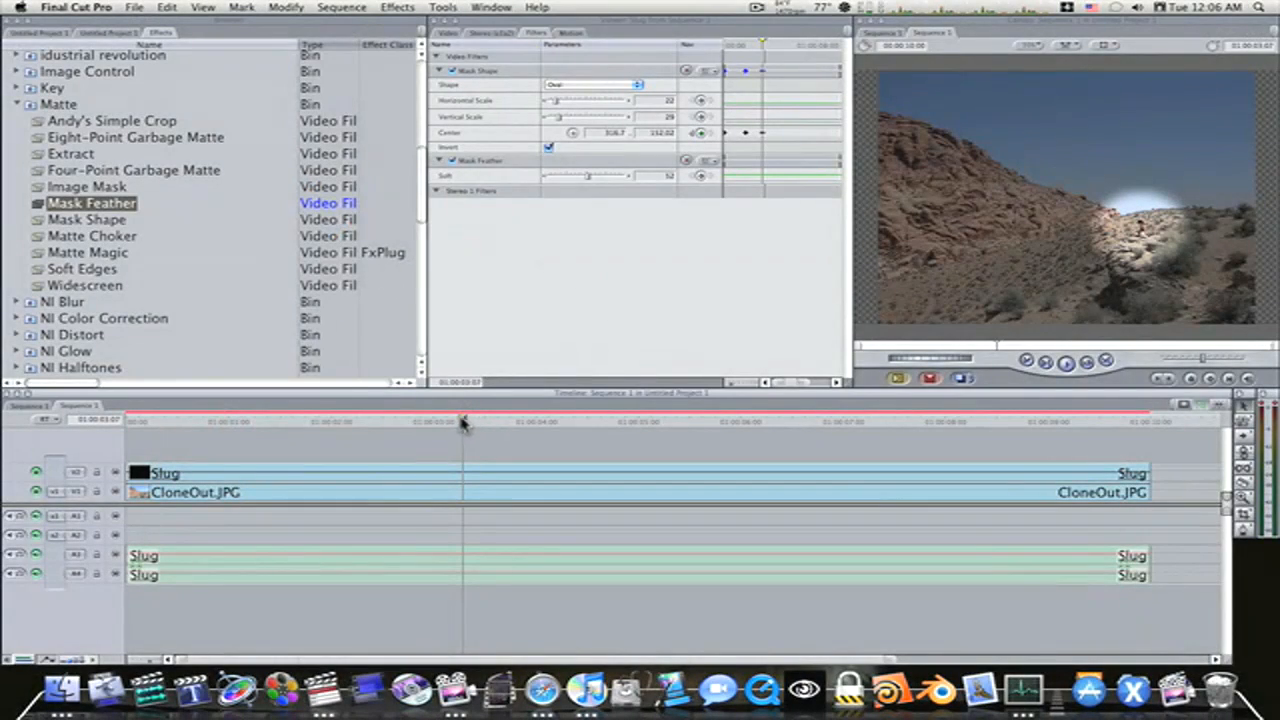
# At 01:00:04:01, move the mask center back to the upper-left sky at -665.71, -397.84, and scrub through the spotlight animation
pyautogui.moveTo(462, 424); pyautogui.dragTo(541, 461)
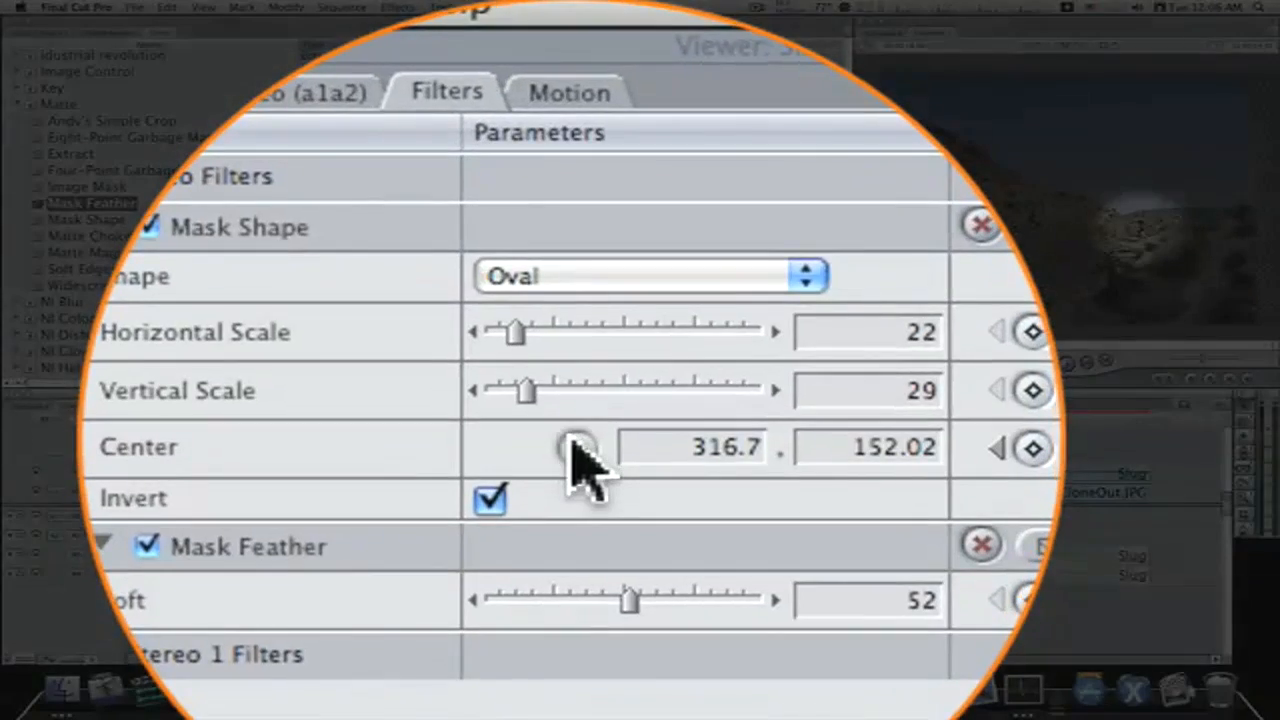
pyautogui.click(572, 132)
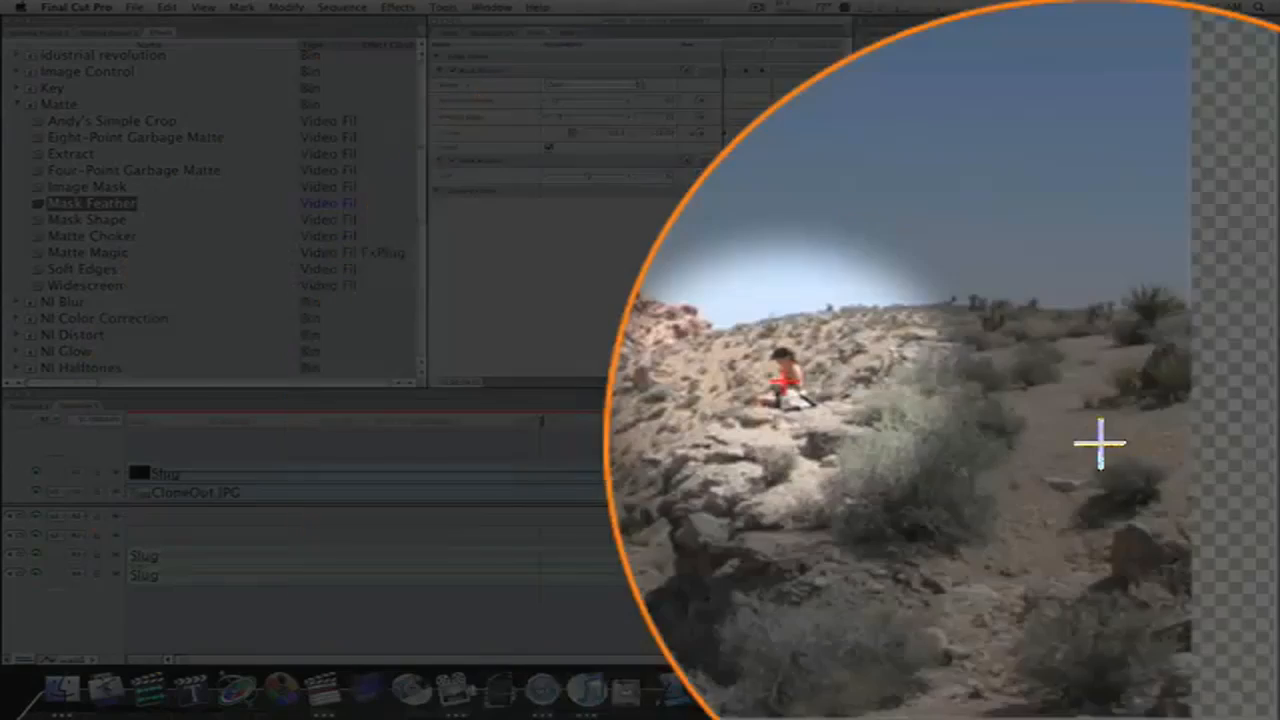
pyautogui.moveTo(822, 443); pyautogui.dragTo(790, 404)
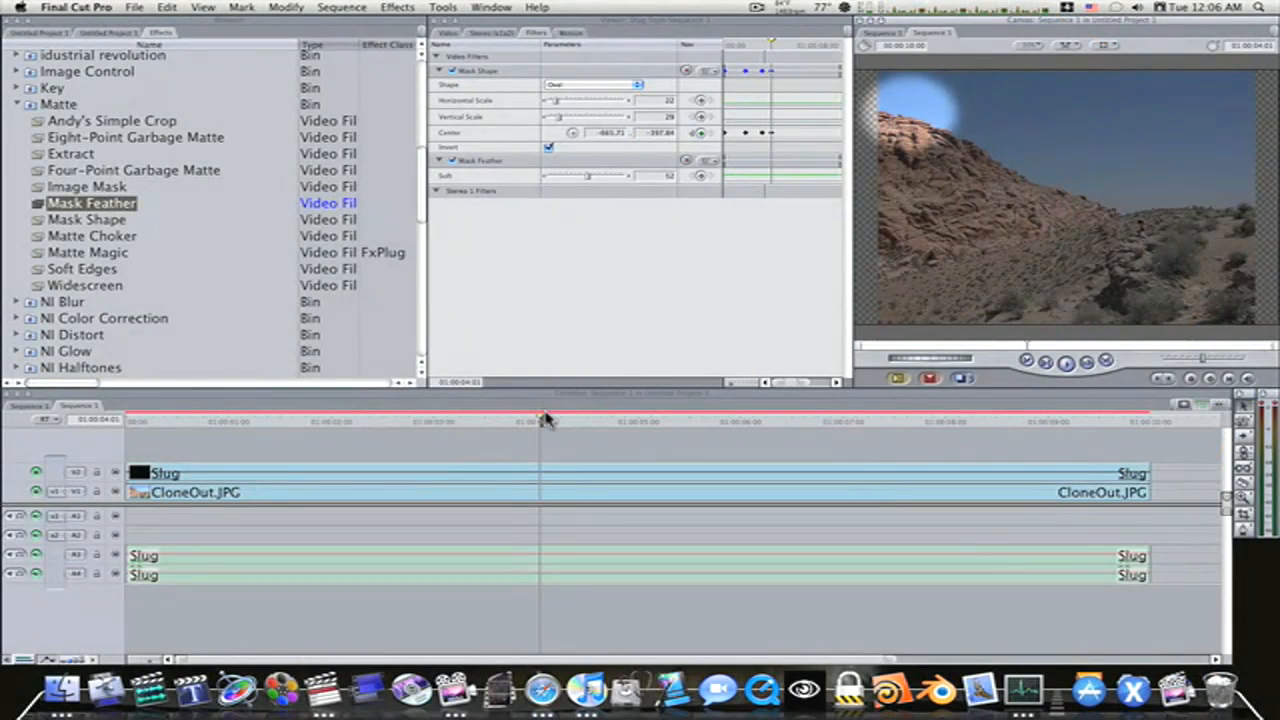
pyautogui.moveTo(542, 422); pyautogui.dragTo(297, 423)
pyautogui.moveTo(310, 475); pyautogui.dragTo(559, 506)
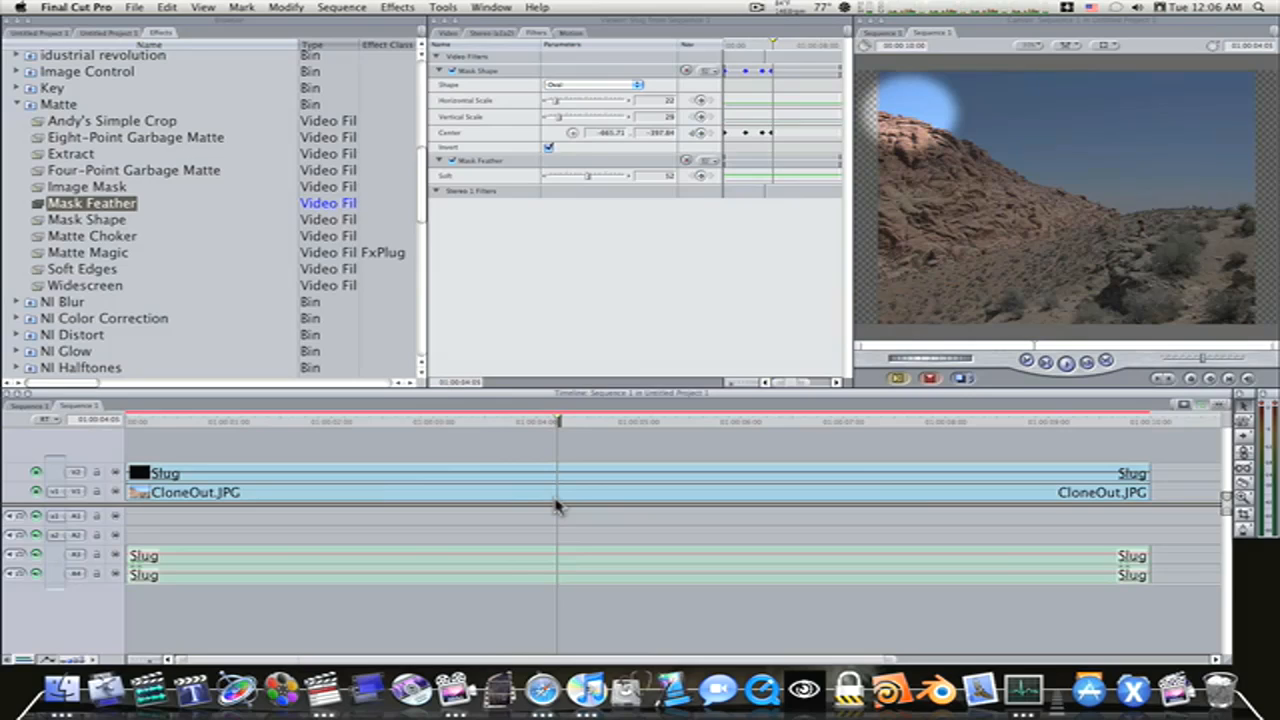